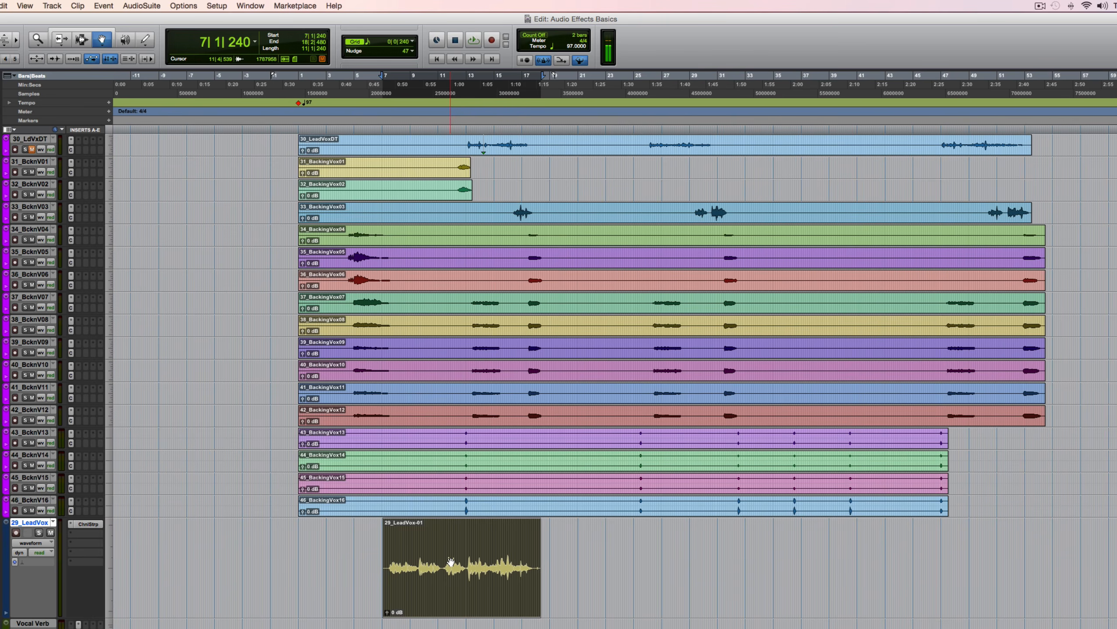
- Audition the selected lead vocal clip on the 29_LeadVox track
{"action": "key", "text": "space"}
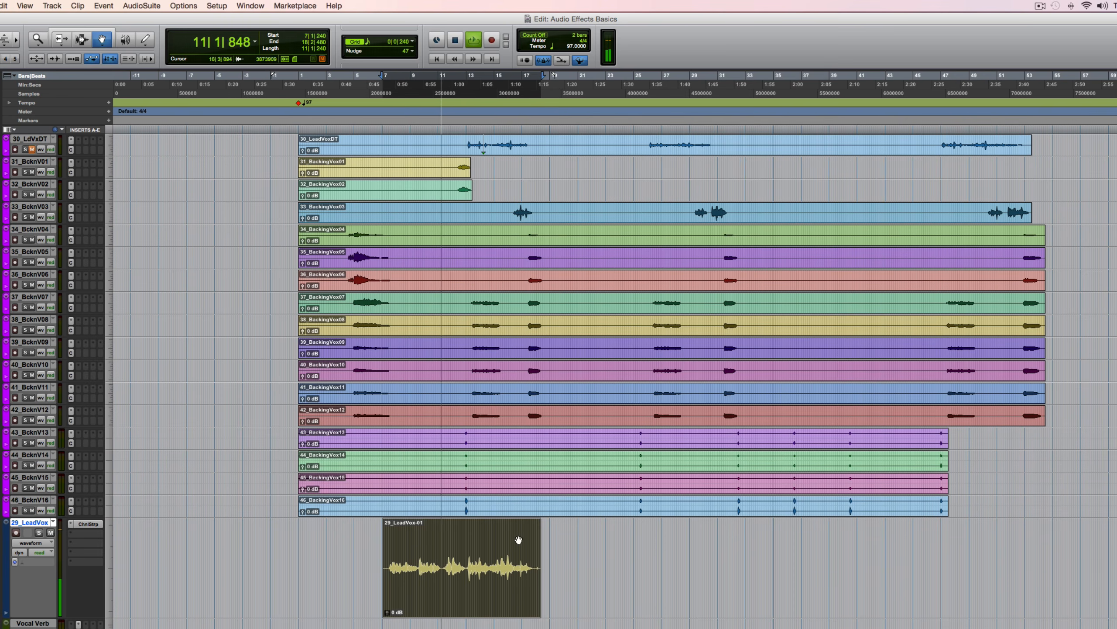
{"action": "key", "text": "space"}
- Solo the 29_LeadVox track and enable Varispeed Elastic Audio on it
{"action": "left_click", "coordinate": [39, 533]}
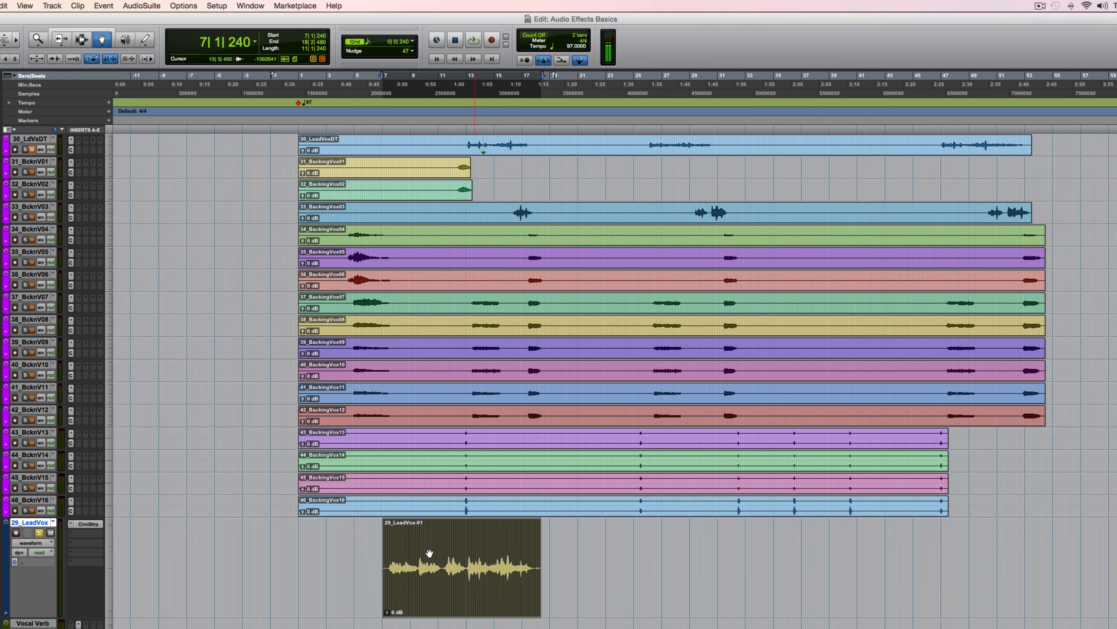
{"action": "left_click", "coordinate": [24, 563]}
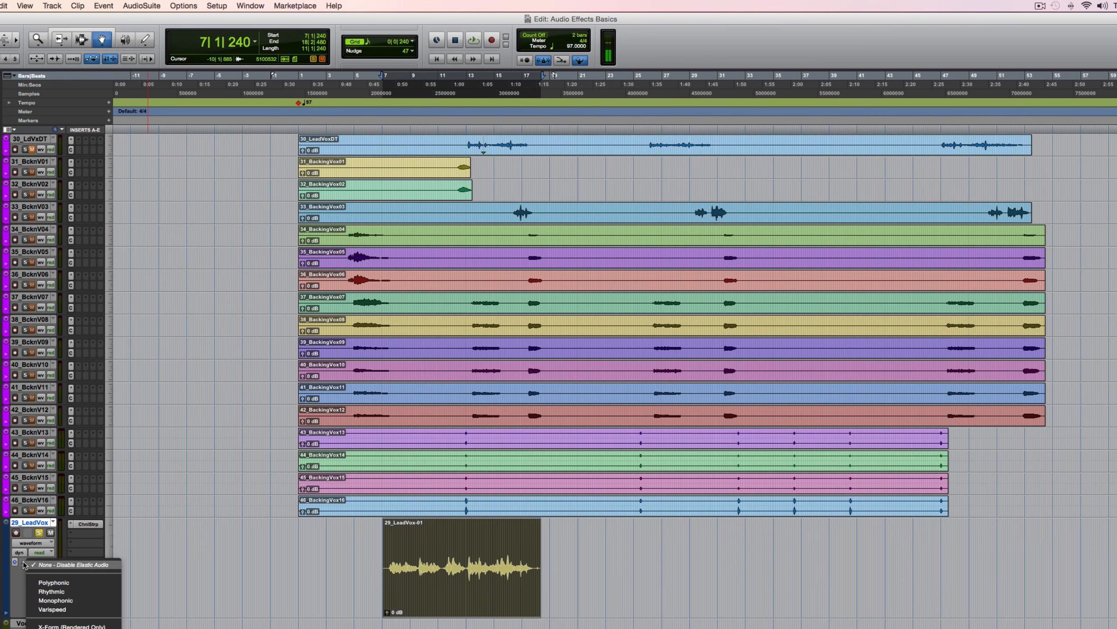
{"action": "left_click", "coordinate": [75, 610]}
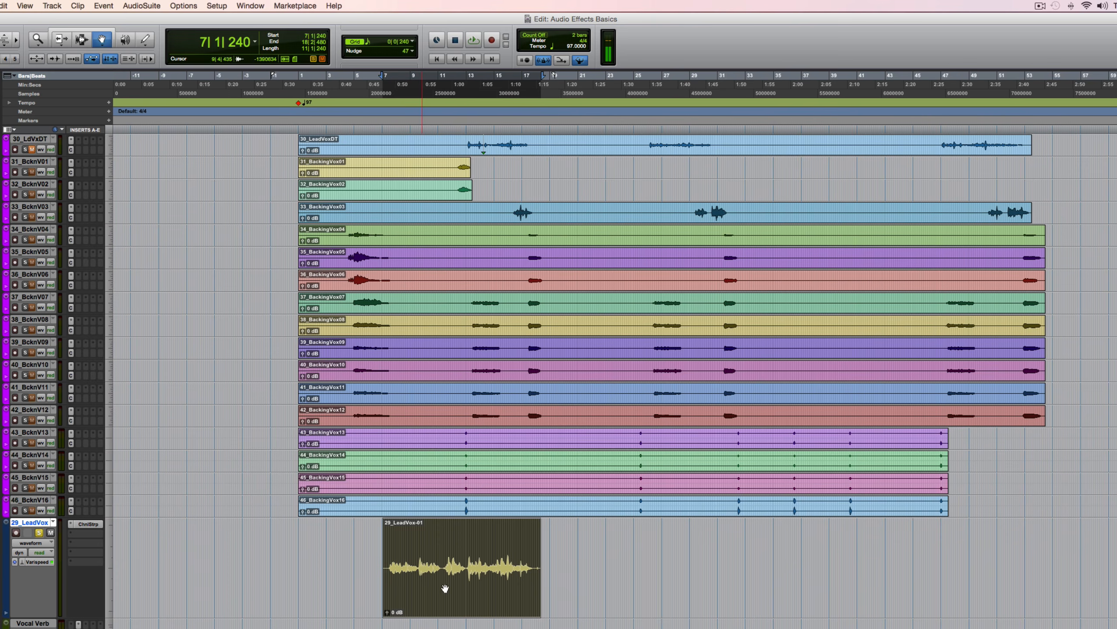
- Set the TCE Factor of the lead vocal clip to 200% in its Elastic Properties
{"action": "left_click", "coordinate": [78, 6]}
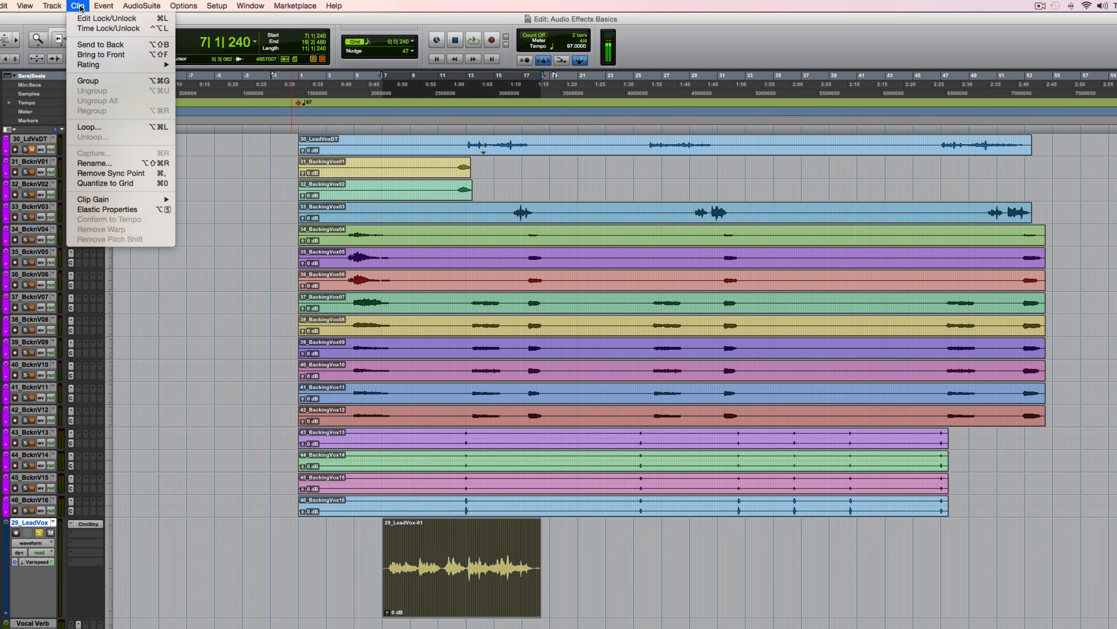
{"action": "left_click", "coordinate": [127, 212]}
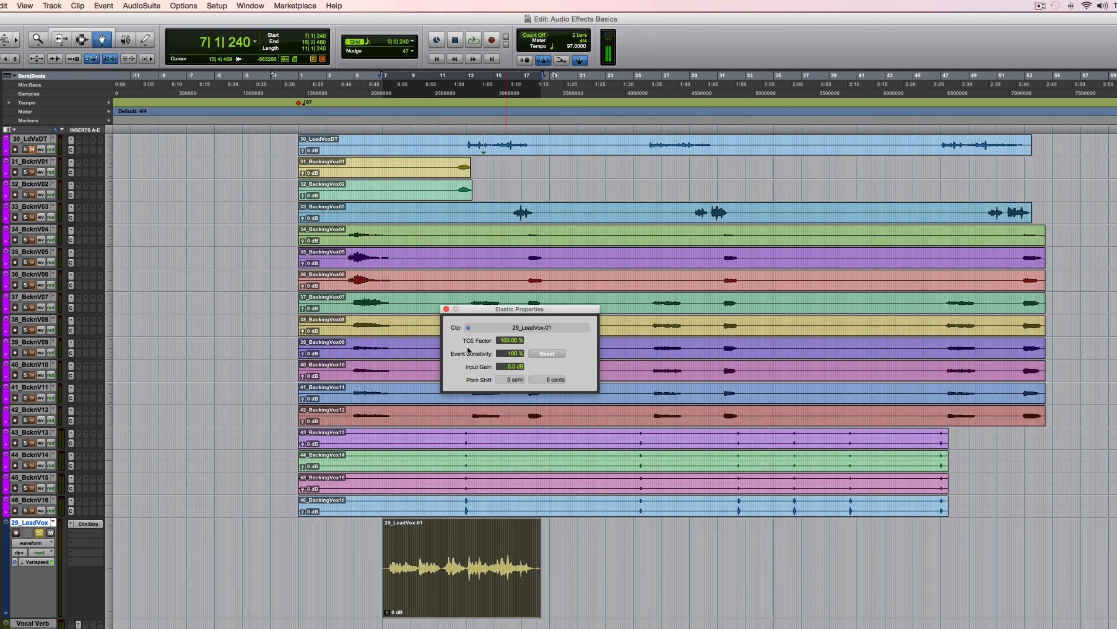
{"action": "left_click", "coordinate": [504, 341]}
{"action": "type", "text": "200"}
{"action": "key", "text": "Return"}
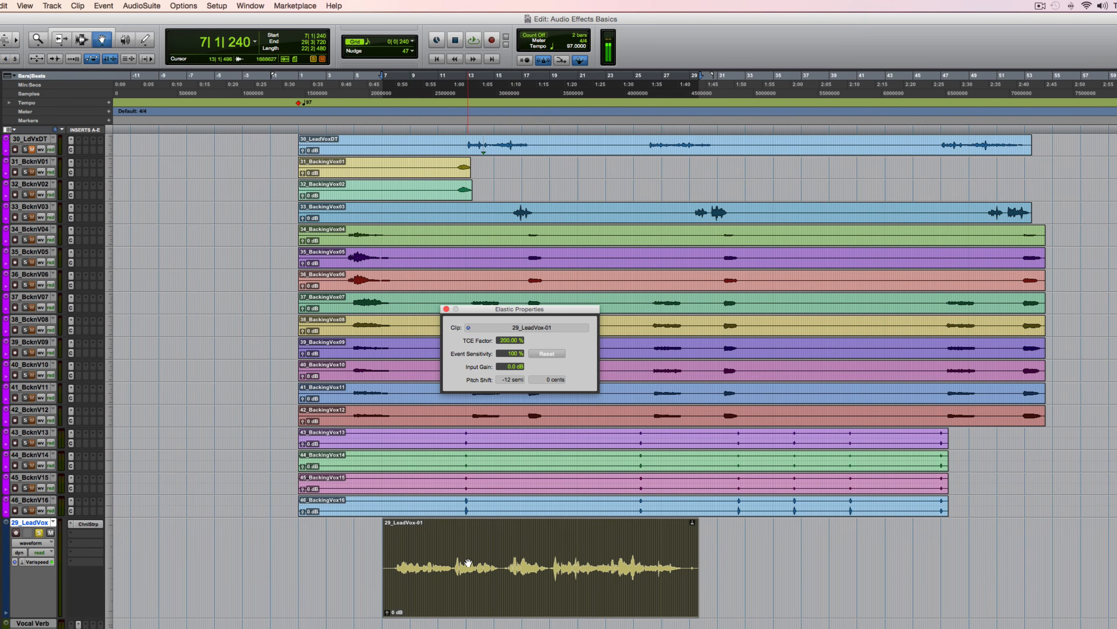
- Audition the stretched lead vocal clip, and undo the TCE change
{"action": "key", "text": "space"}
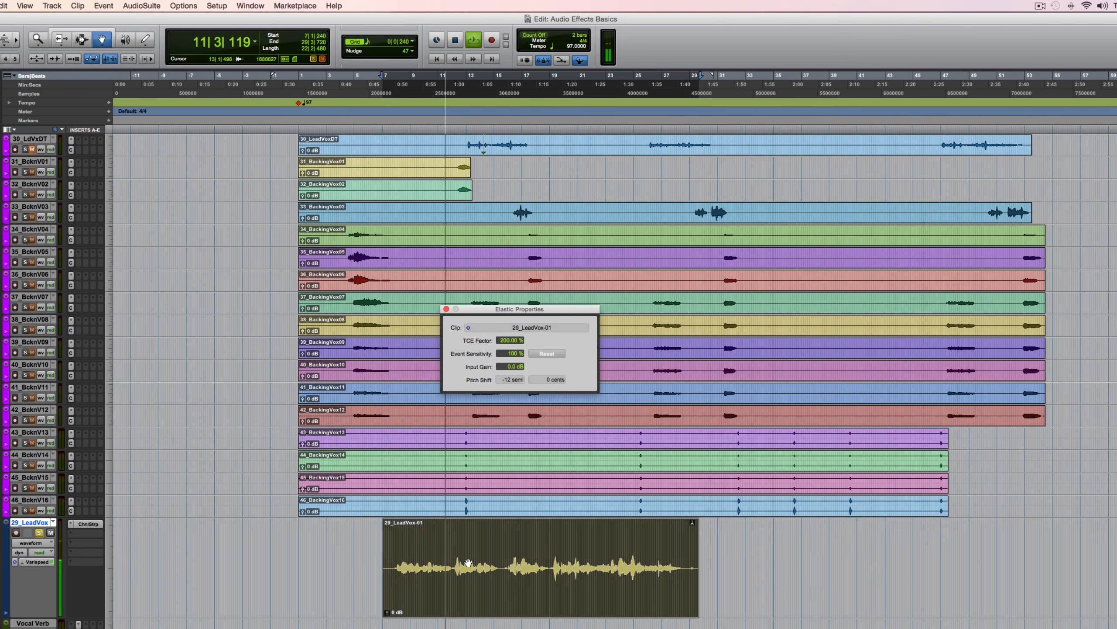
{"action": "key", "text": "space"}
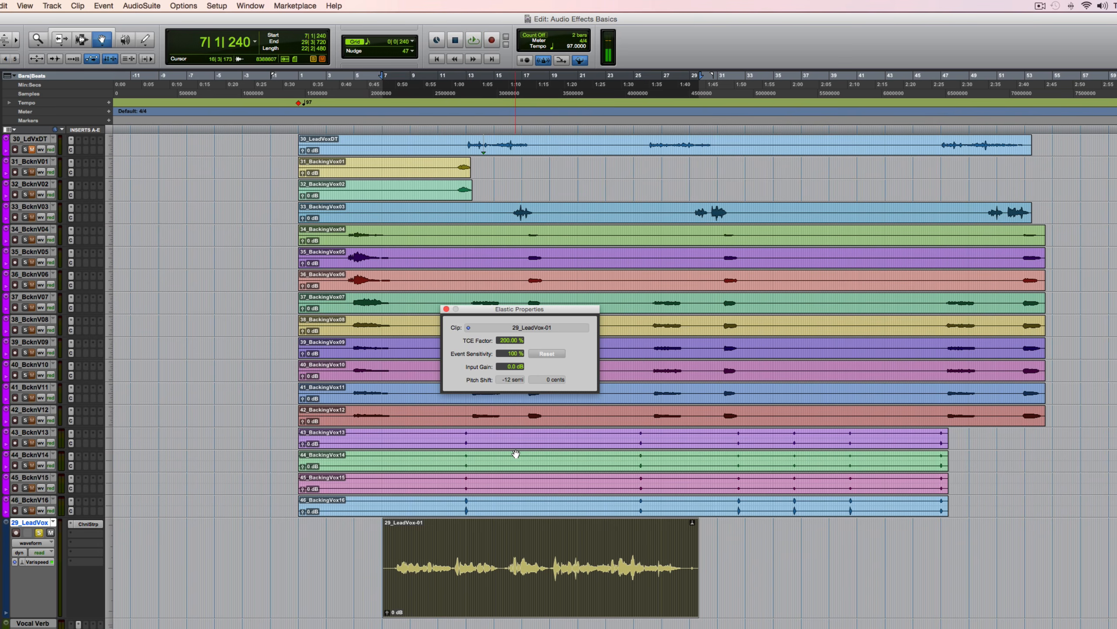
{"action": "key", "text": "super+z"}
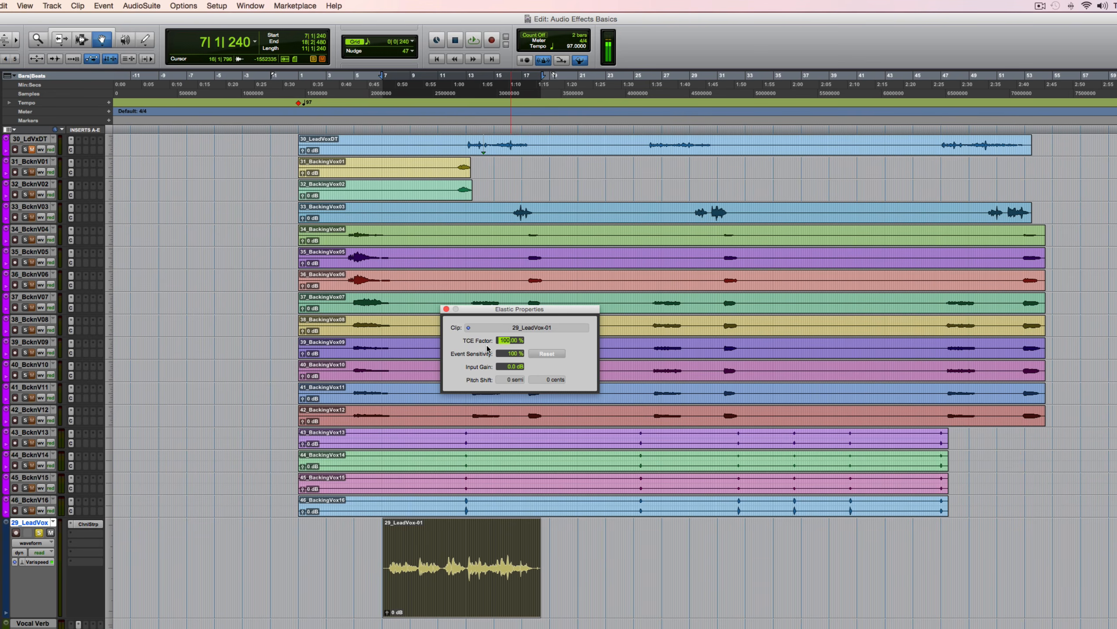
- Try a 50% TCE Factor on the lead vocal clip by playing it, and undo the change
{"action": "type", "text": "50"}
{"action": "key", "text": "Return"}
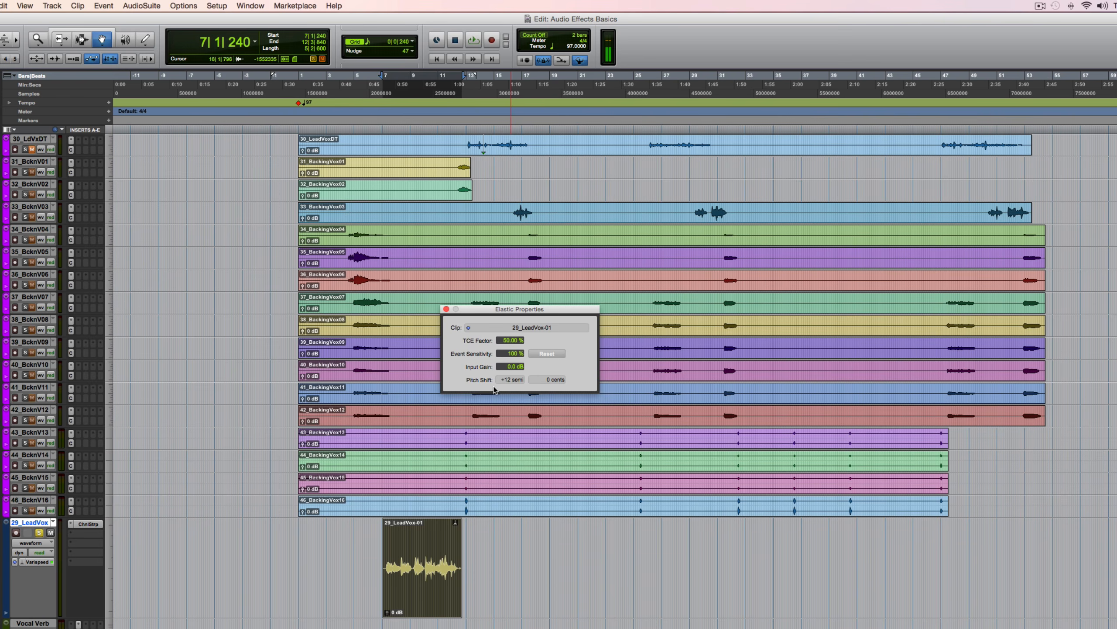
{"action": "key", "text": "space"}
{"action": "key", "text": "super+z"}
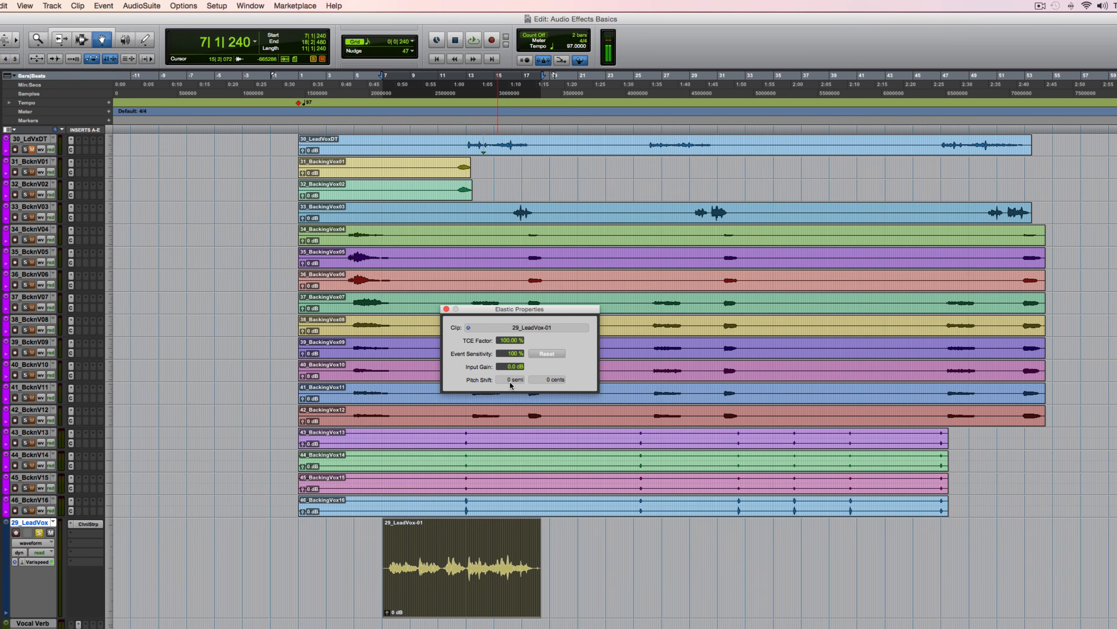
- Set the TCE Factor of the lead vocal clip to 50% again
{"action": "left_click", "coordinate": [505, 340]}
{"action": "type", "text": "50"}
{"action": "key", "text": "Return"}
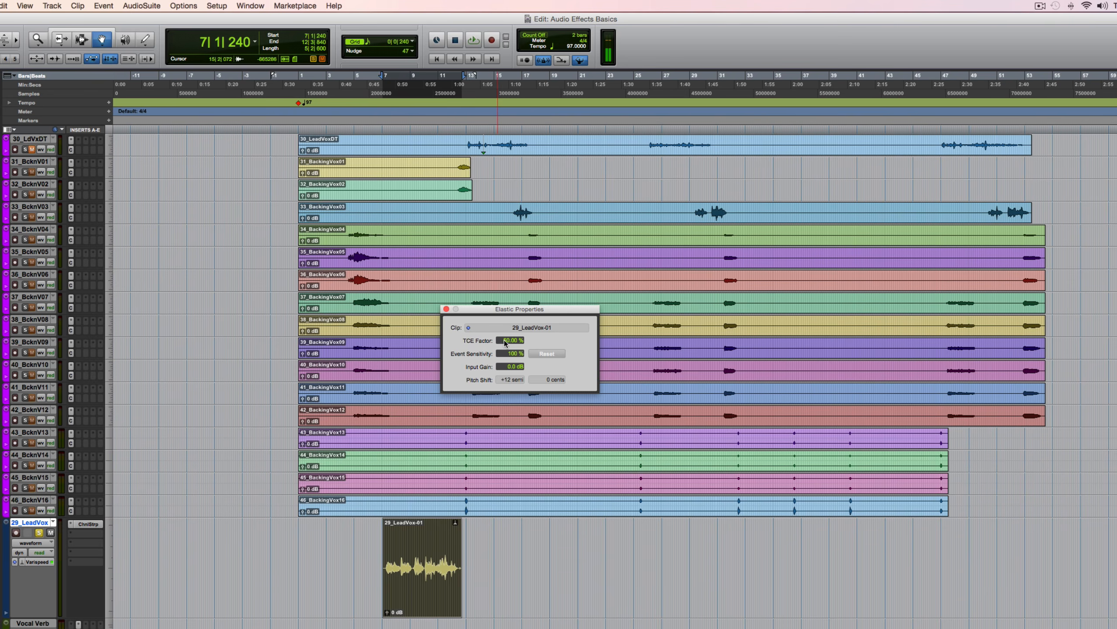
- Unsolo the 29_LeadVox track and audition the sped-up vocal with the other tracks
{"action": "left_click", "coordinate": [39, 532]}
{"action": "key", "text": "space"}
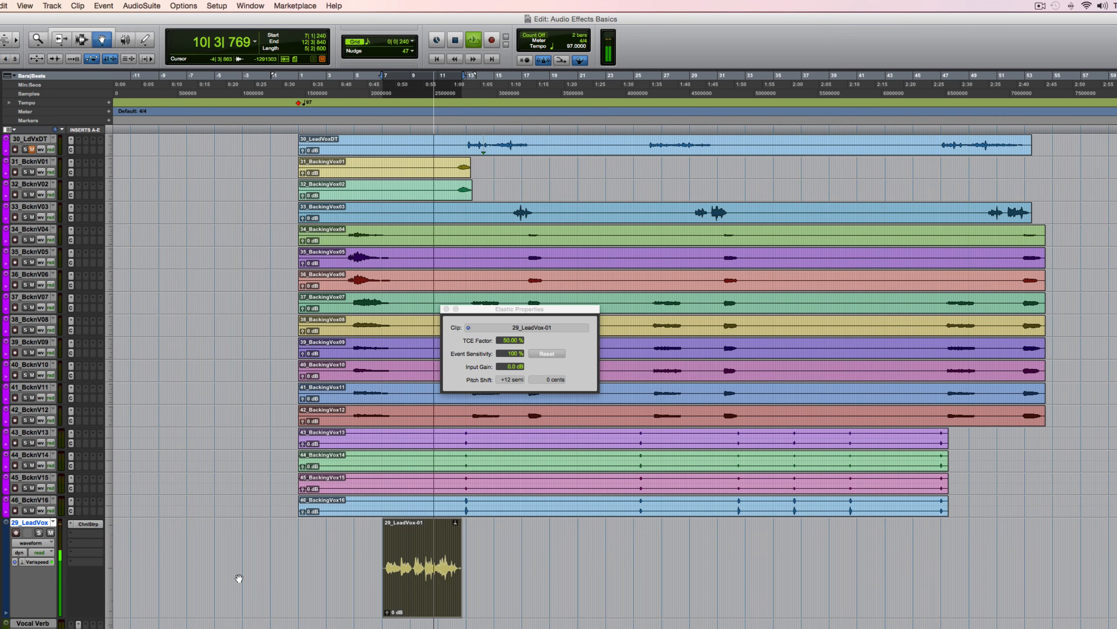
{"action": "key", "text": "space"}
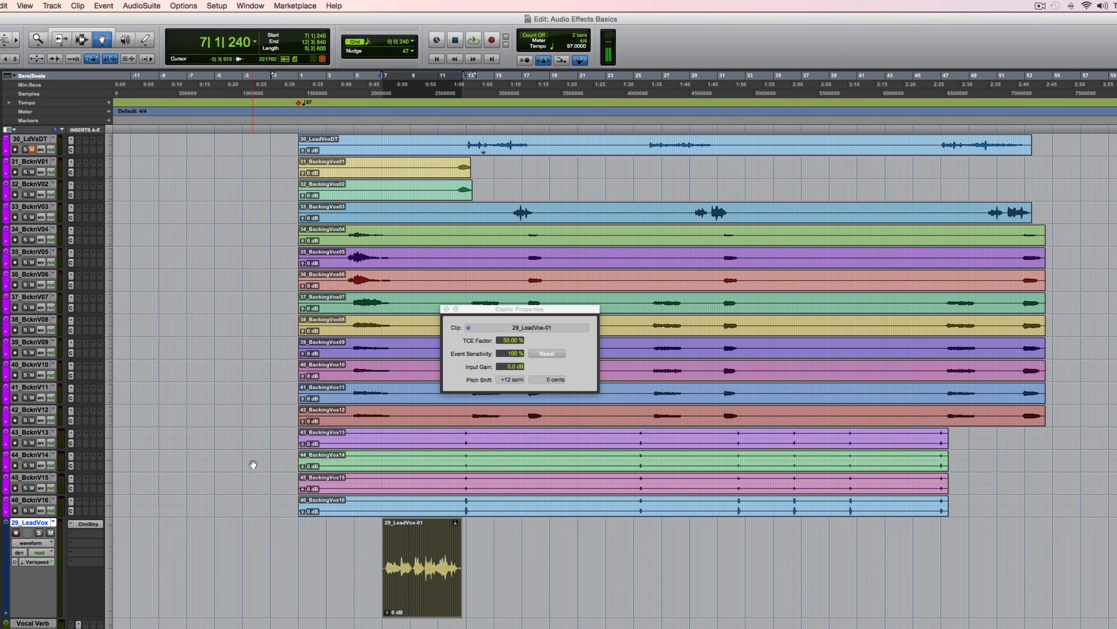
- Undo the clip's 50% TCE change and disable Elastic Audio on the 29_LeadVox track
{"action": "key", "text": "super+z"}
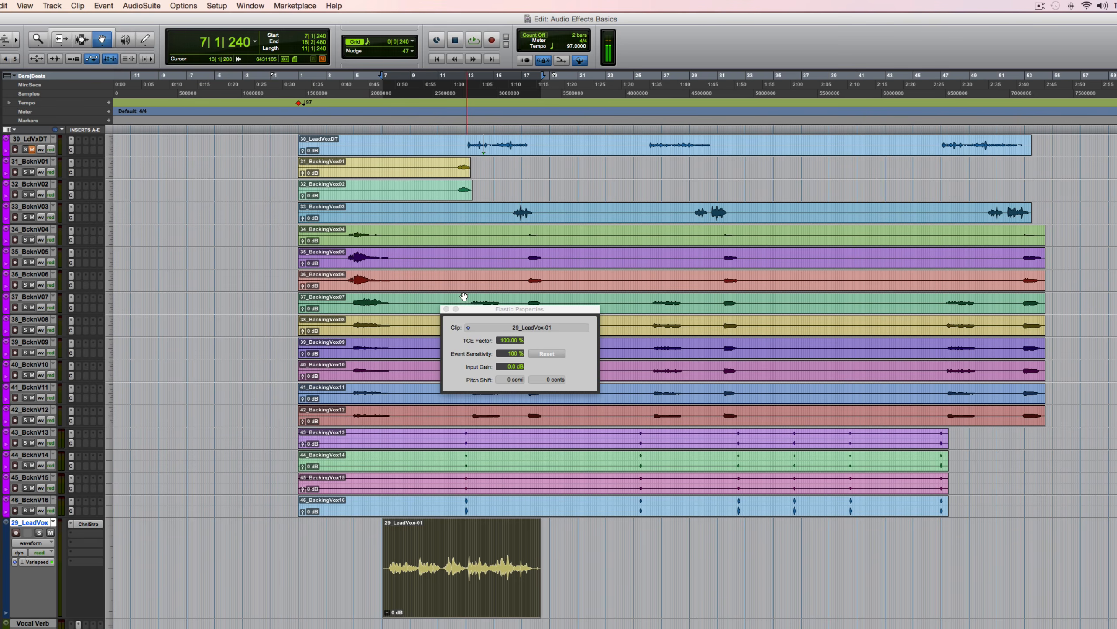
{"action": "left_click", "coordinate": [446, 309]}
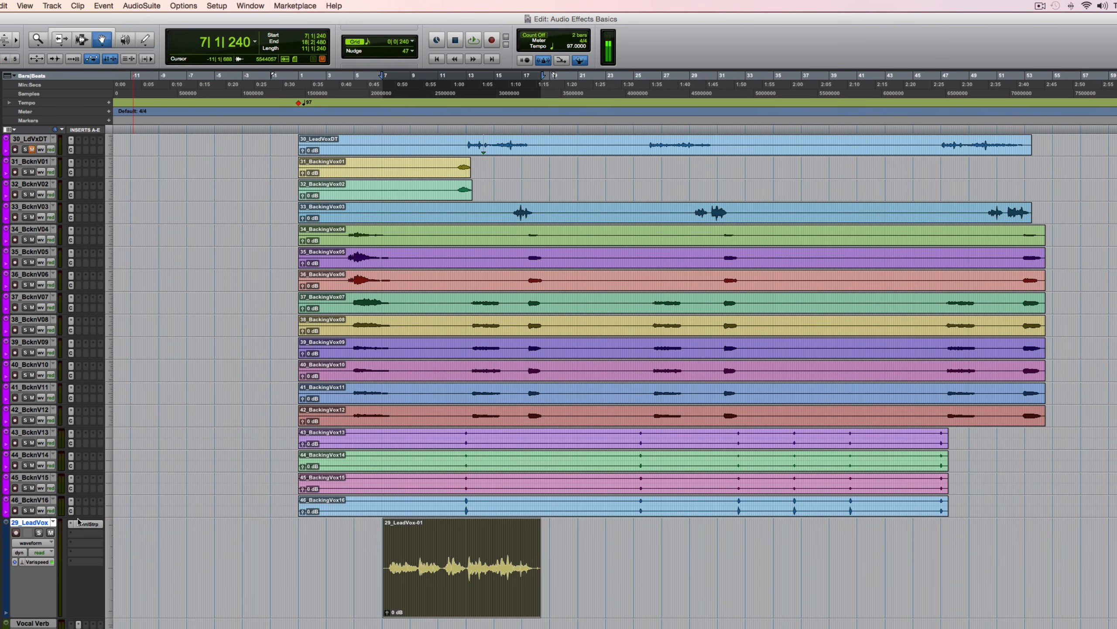
{"action": "left_click", "coordinate": [24, 565]}
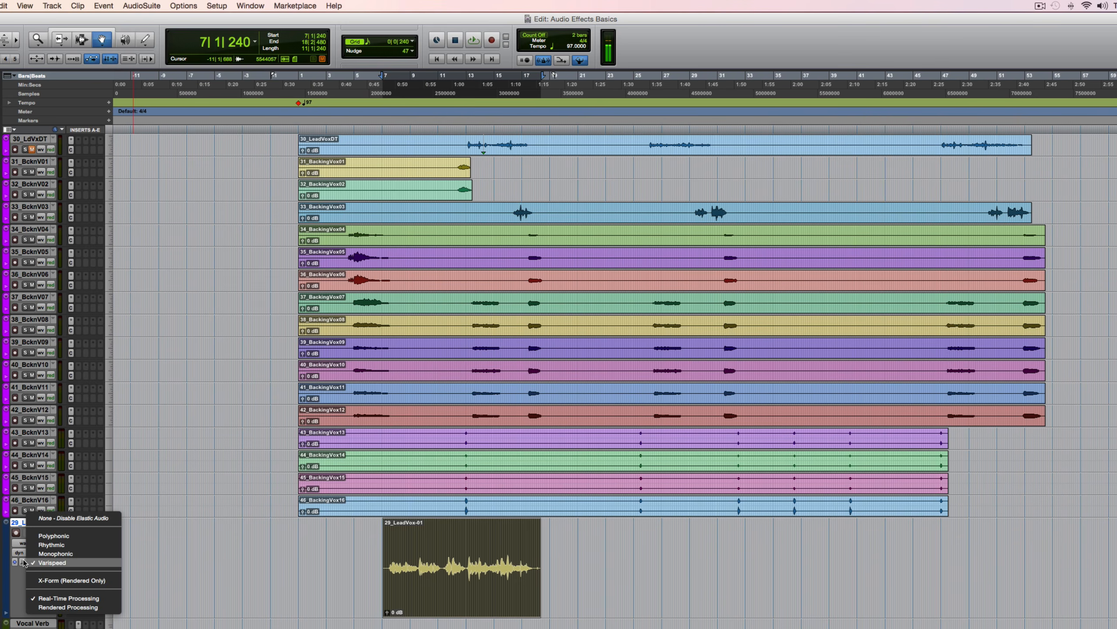
{"action": "left_click", "coordinate": [40, 523]}
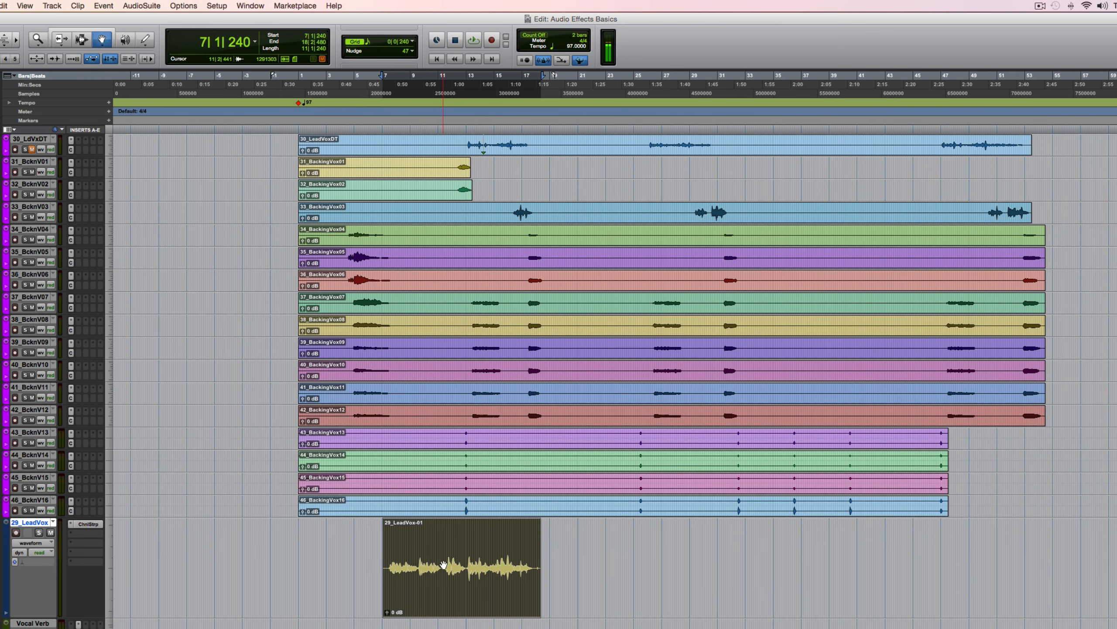
- Render the lead vocal clip with the Pitch II AudioSuite effect, shifted by -12 semitones
{"action": "left_click", "coordinate": [141, 5]}
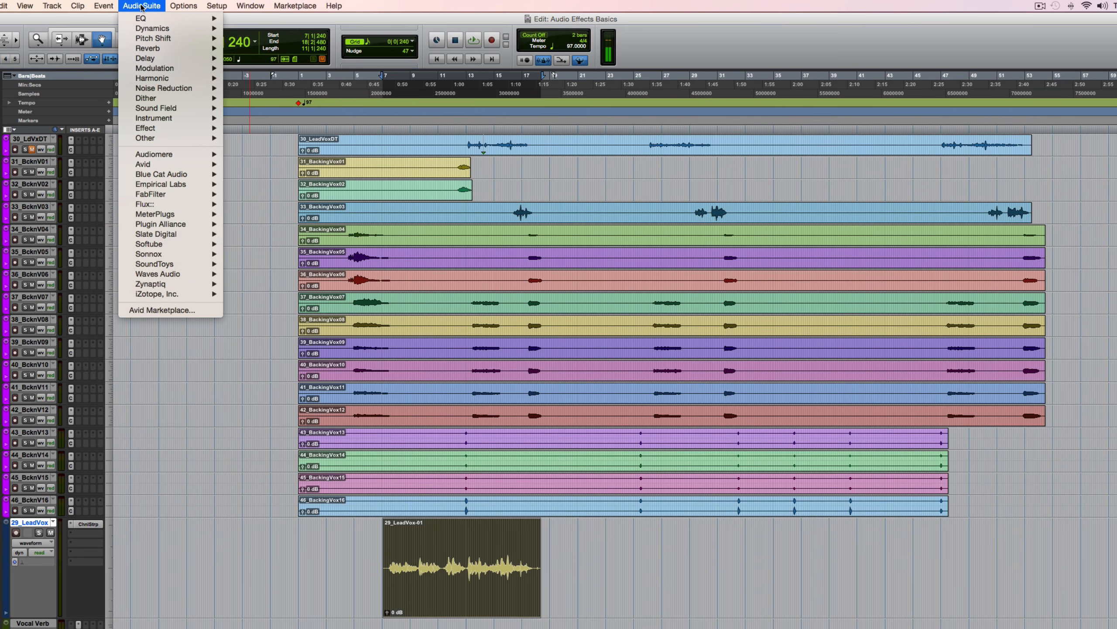
{"action": "mouse_move", "coordinate": [157, 63]}
{"action": "mouse_move", "coordinate": [162, 41]}
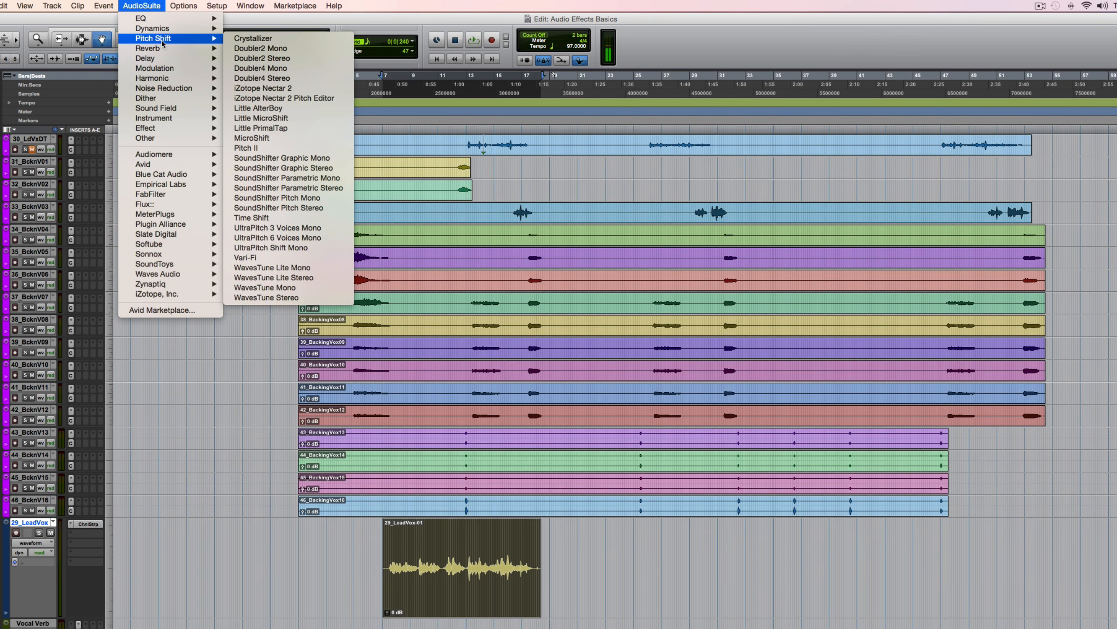
{"action": "left_click", "coordinate": [273, 149]}
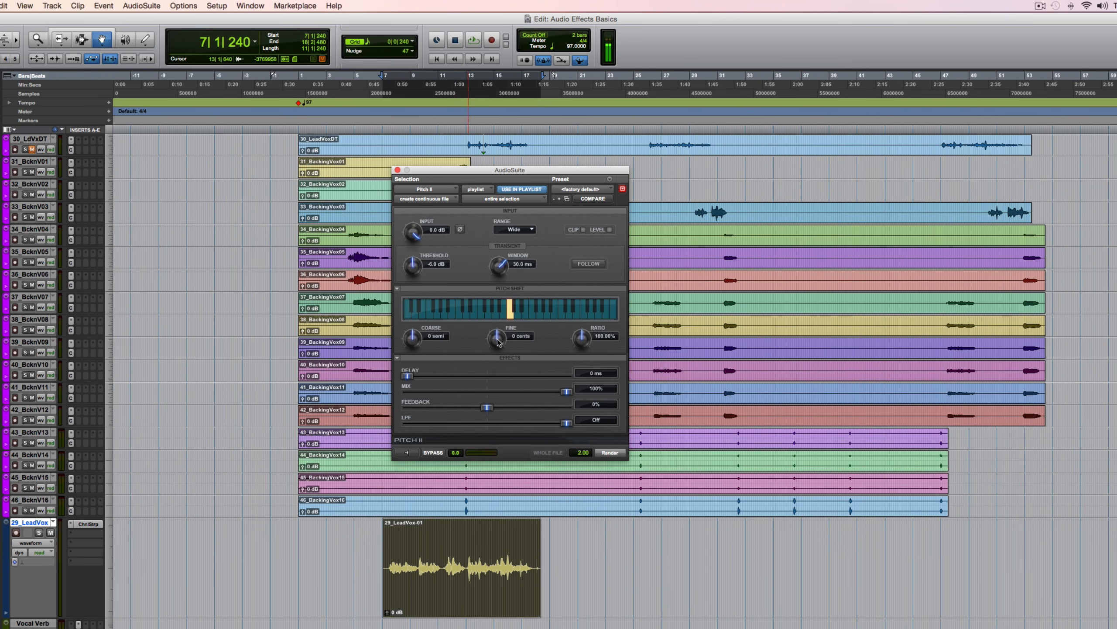
{"action": "left_click", "coordinate": [459, 315]}
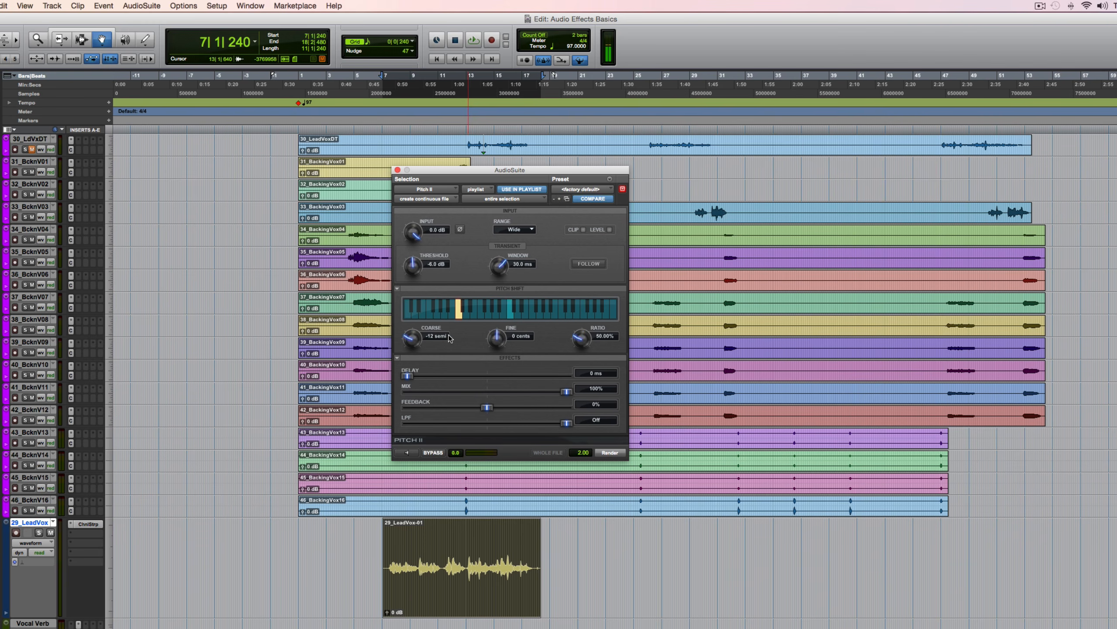
{"action": "left_click", "coordinate": [612, 452]}
- Audition the lowered lead vocal, and undo the Pitch II render
{"action": "key", "text": "space"}
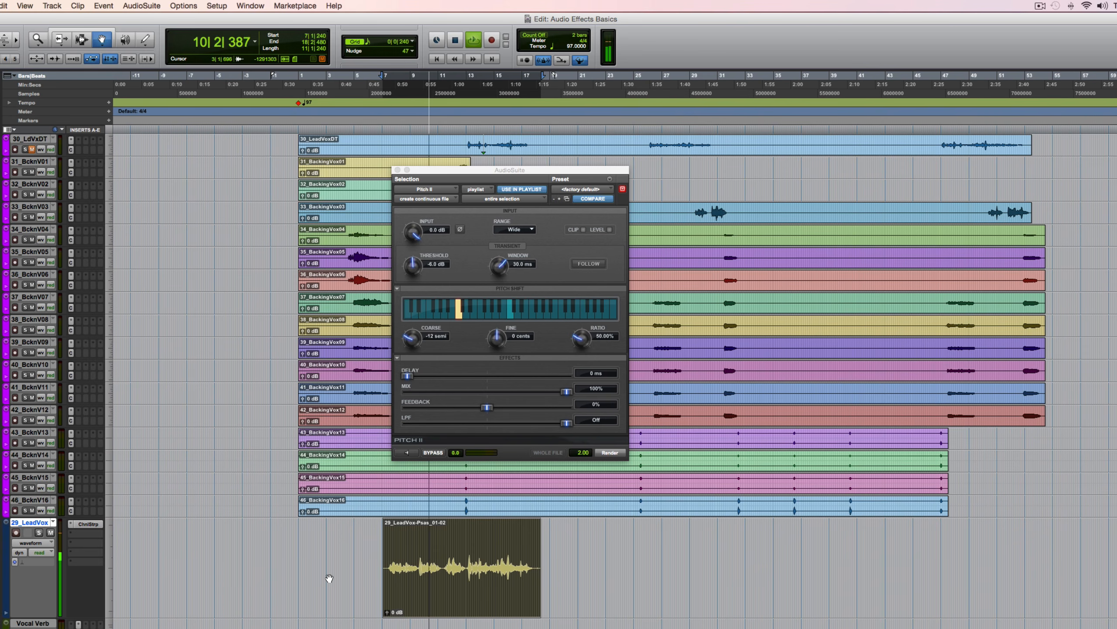
{"action": "key", "text": "space"}
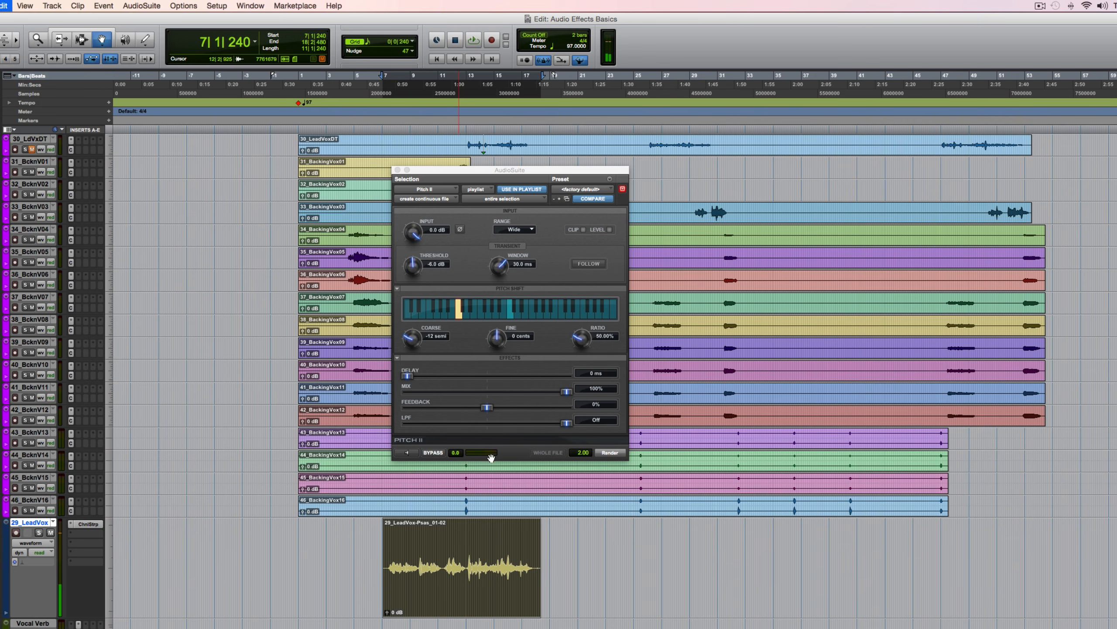
{"action": "key", "text": "super+z"}
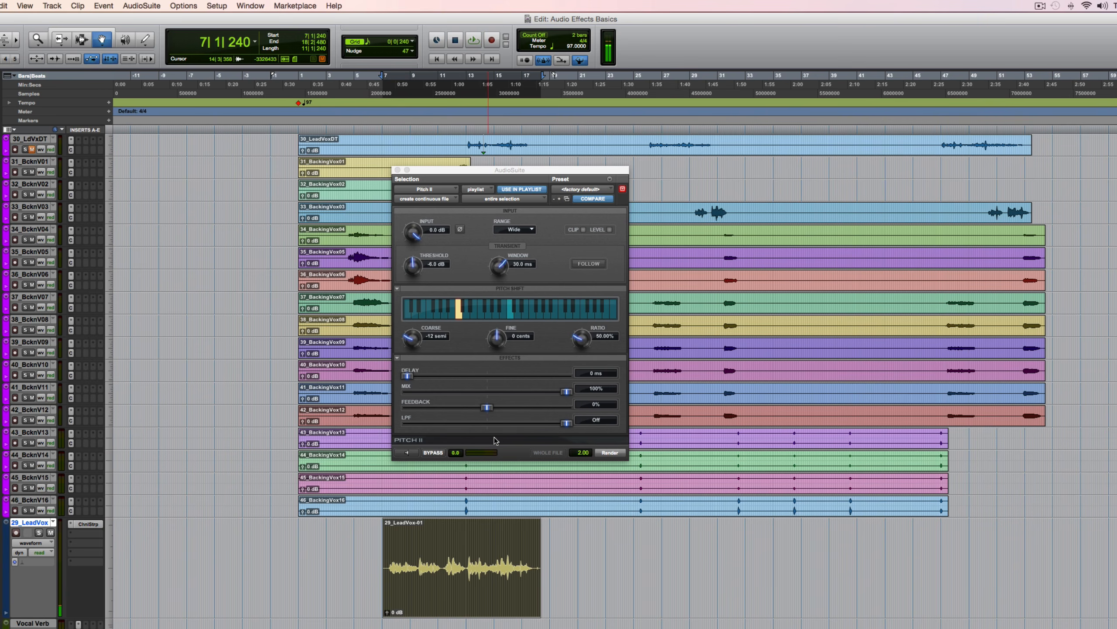
- Render the lead vocal clip with Pitch II shifted up 12 semitones, and audition it
{"action": "left_click", "coordinate": [562, 316]}
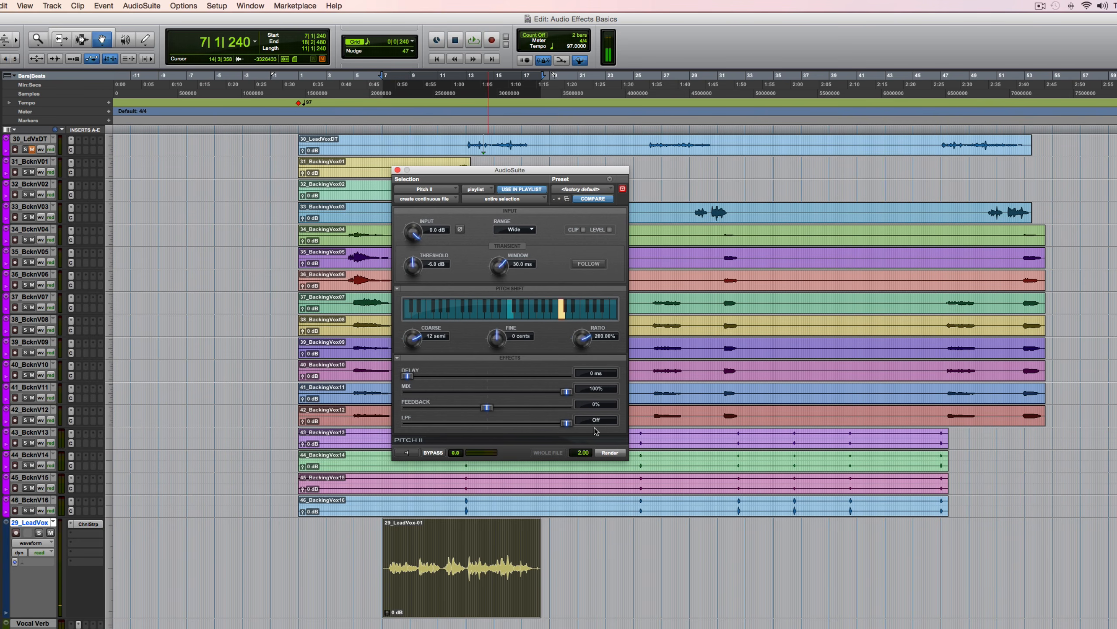
{"action": "left_click", "coordinate": [609, 453]}
{"action": "key", "text": "space"}
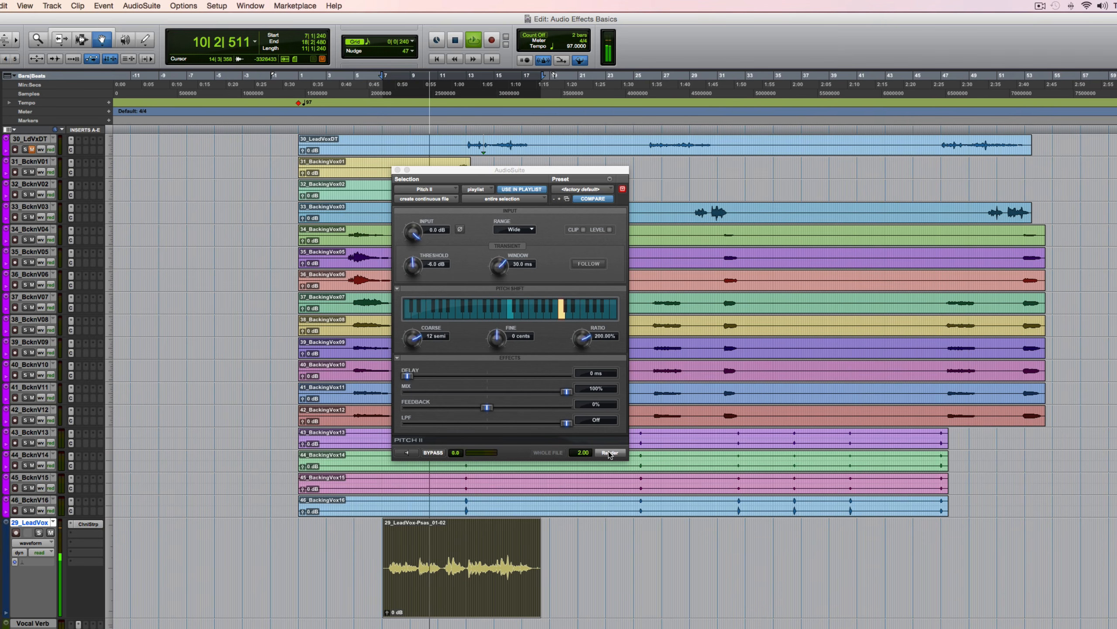
{"action": "key", "text": "space"}
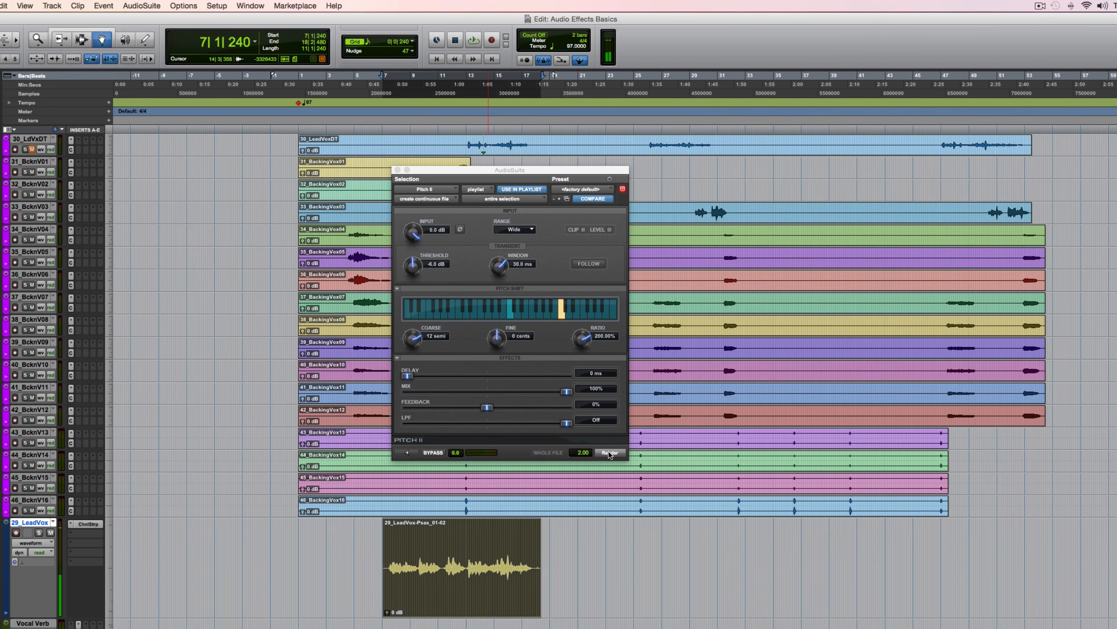
- Replace the fully wet pitch-up render with one that uses a Pitch II mix of 38%
{"action": "left_click_drag", "start_coordinate": [567, 394], "coordinate": [469, 395]}
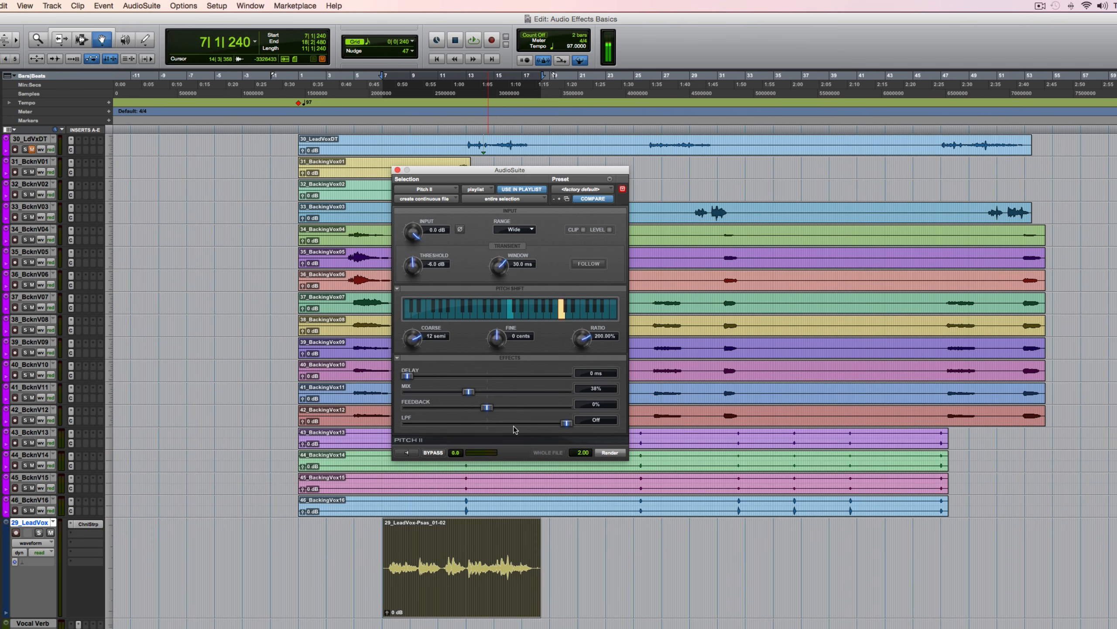
{"action": "key", "text": "super+z"}
{"action": "left_click", "coordinate": [611, 453]}
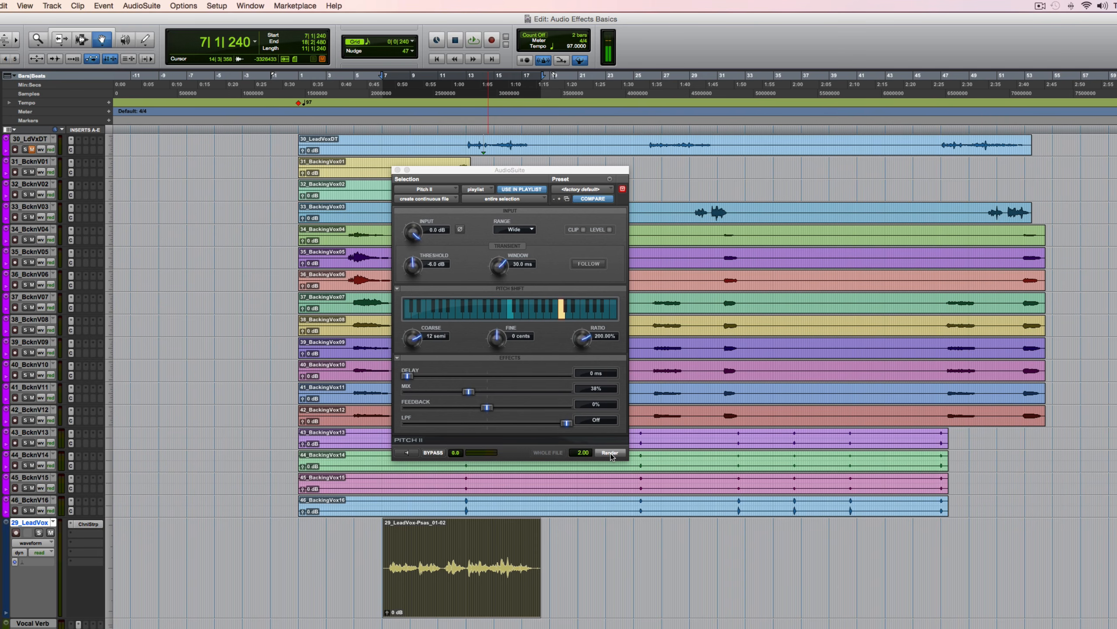
- Solo the 29_LeadVox track and audition the blended octave-up vocal
{"action": "left_click", "coordinate": [39, 533]}
{"action": "key", "text": "space"}
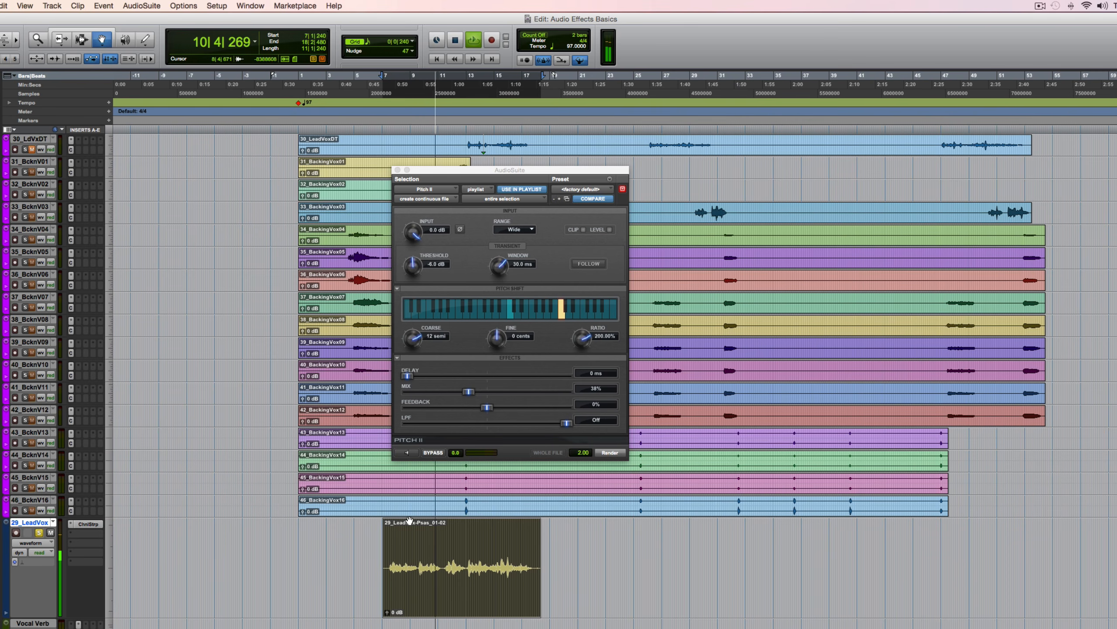
{"action": "key", "text": "space"}
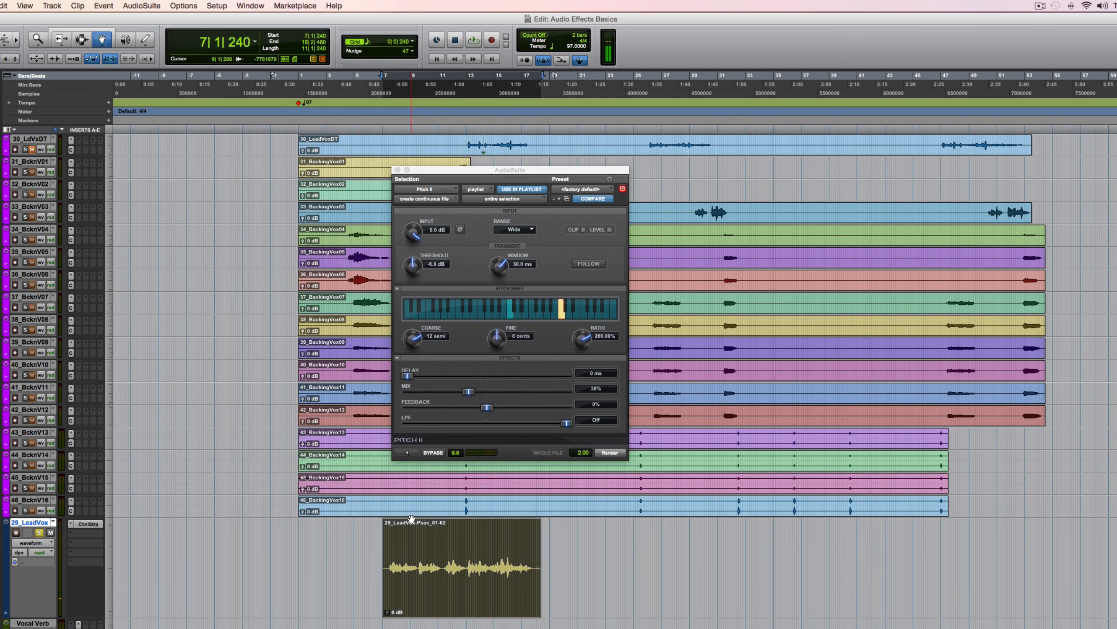
- Undo the blended Pitch II render and close the AudioSuite window
{"action": "key", "text": "super+z"}
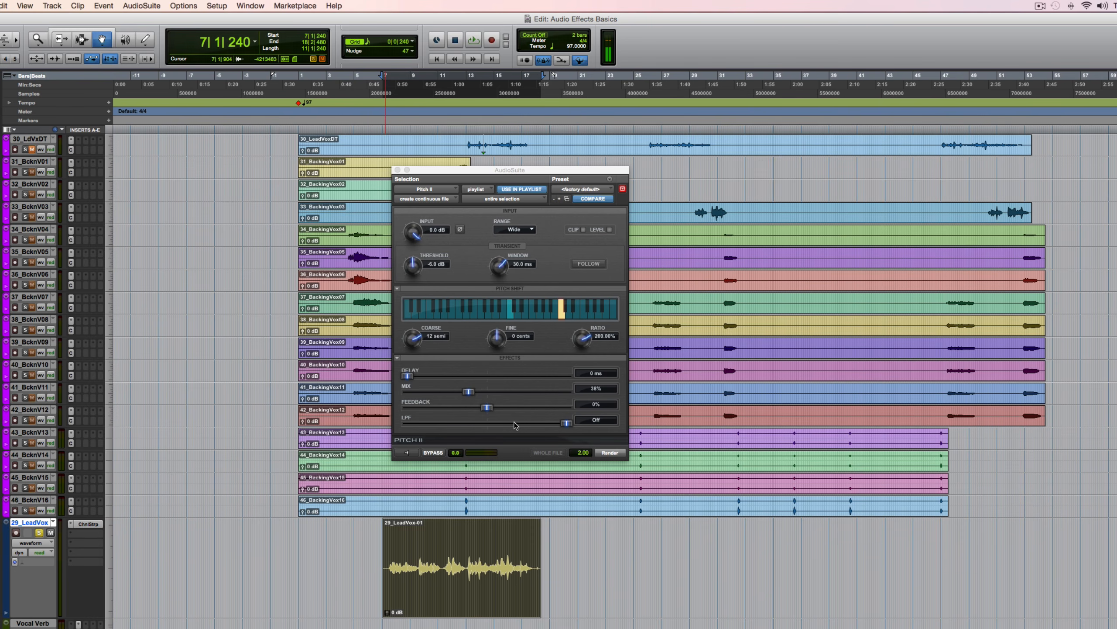
{"action": "left_click", "coordinate": [397, 170]}
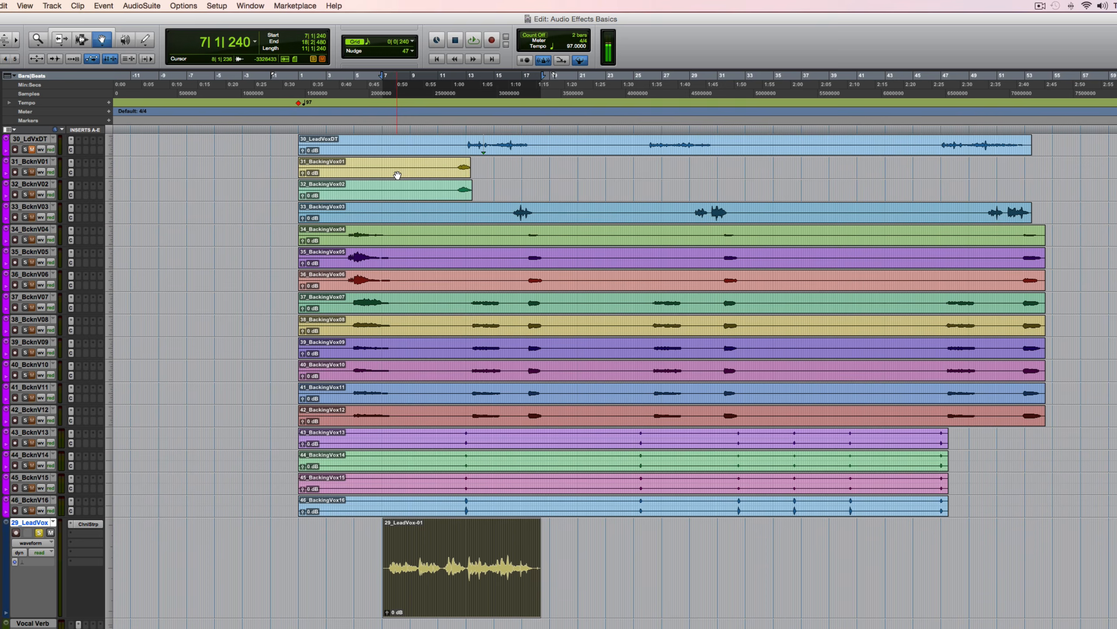
- Insert the mono Pitch II plug-in below the existing insert on the 29_LeadVox track and move its window clear of the upper tracks
{"action": "left_click", "coordinate": [71, 546]}
{"action": "mouse_move", "coordinate": [101, 564]}
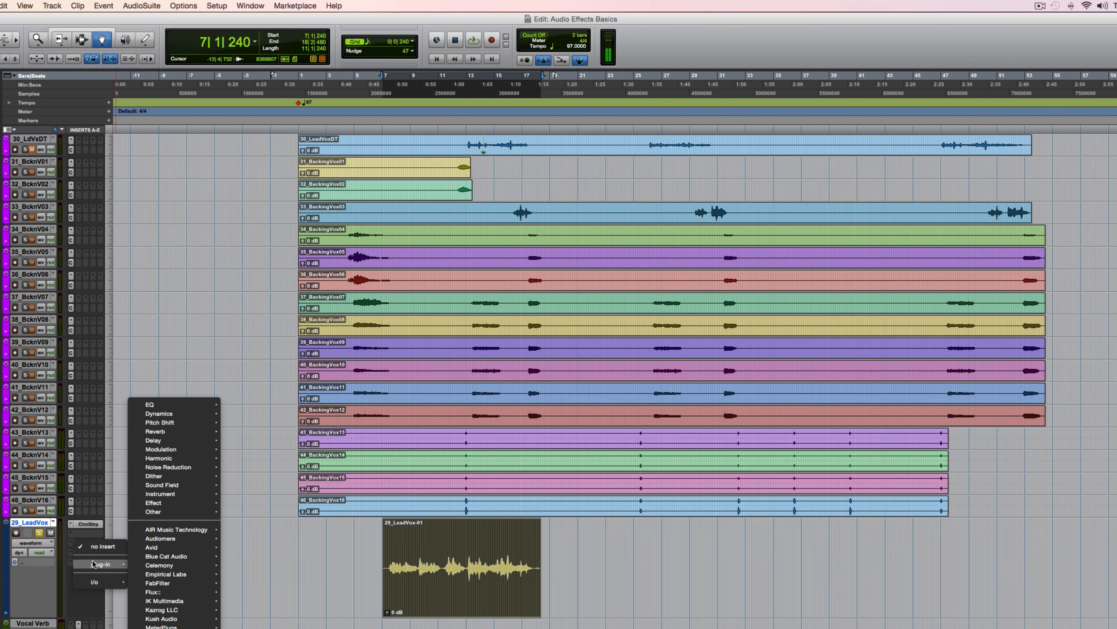
{"action": "mouse_move", "coordinate": [166, 422]}
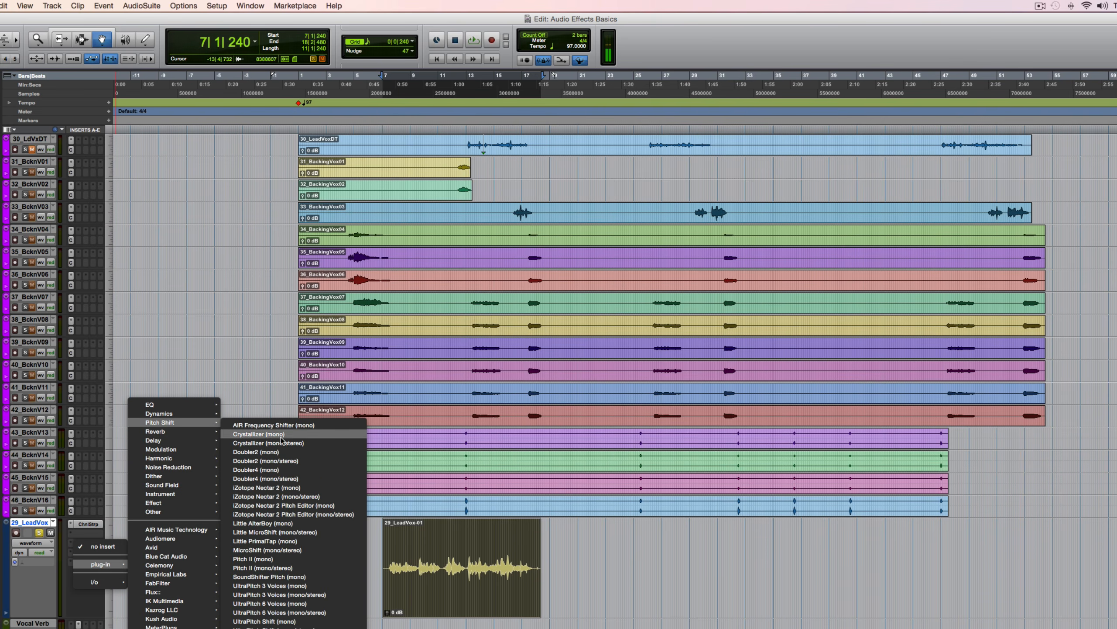
{"action": "left_click", "coordinate": [254, 559]}
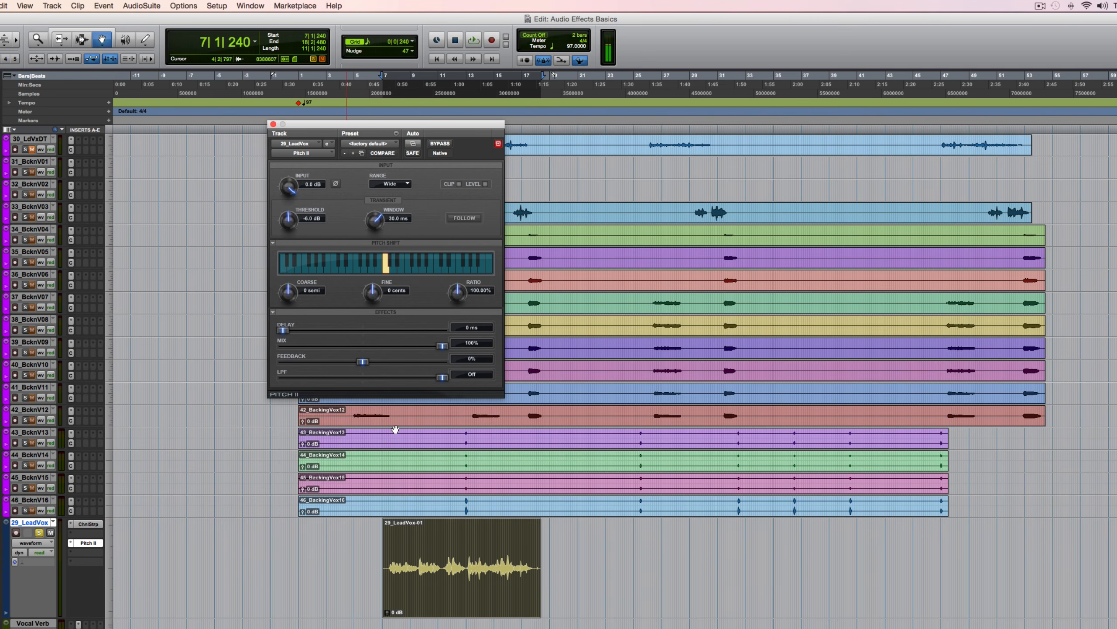
{"action": "left_click_drag", "start_coordinate": [421, 125], "coordinate": [523, 209]}
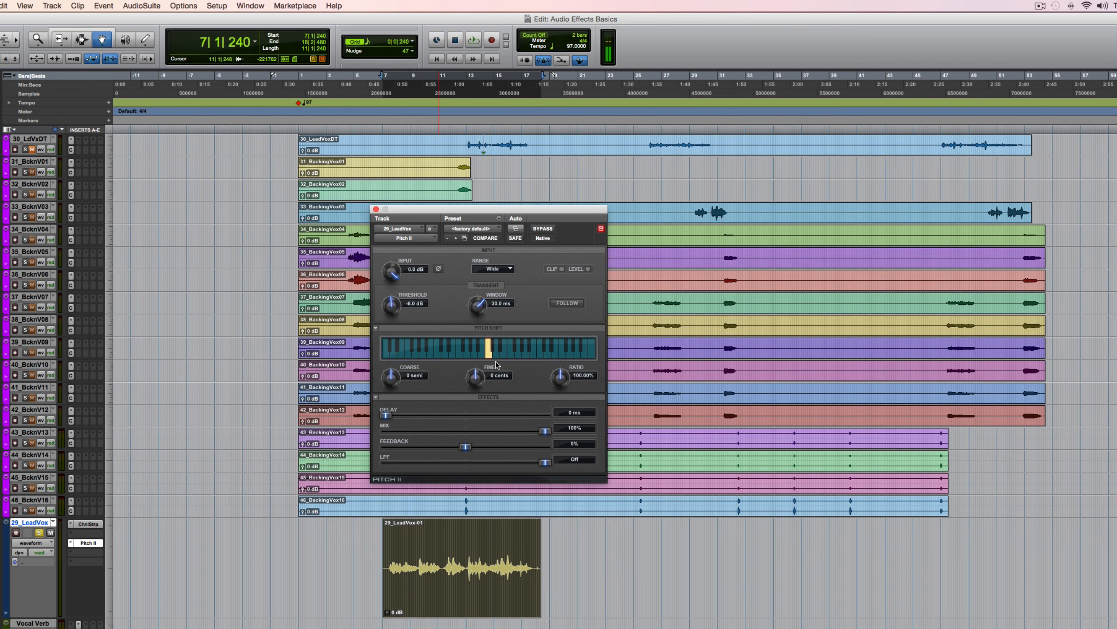
- Audition the soloed lead vocal through Pitch II with shifts of 4, 7 and -3 semitones during playback
{"action": "key", "text": "space"}
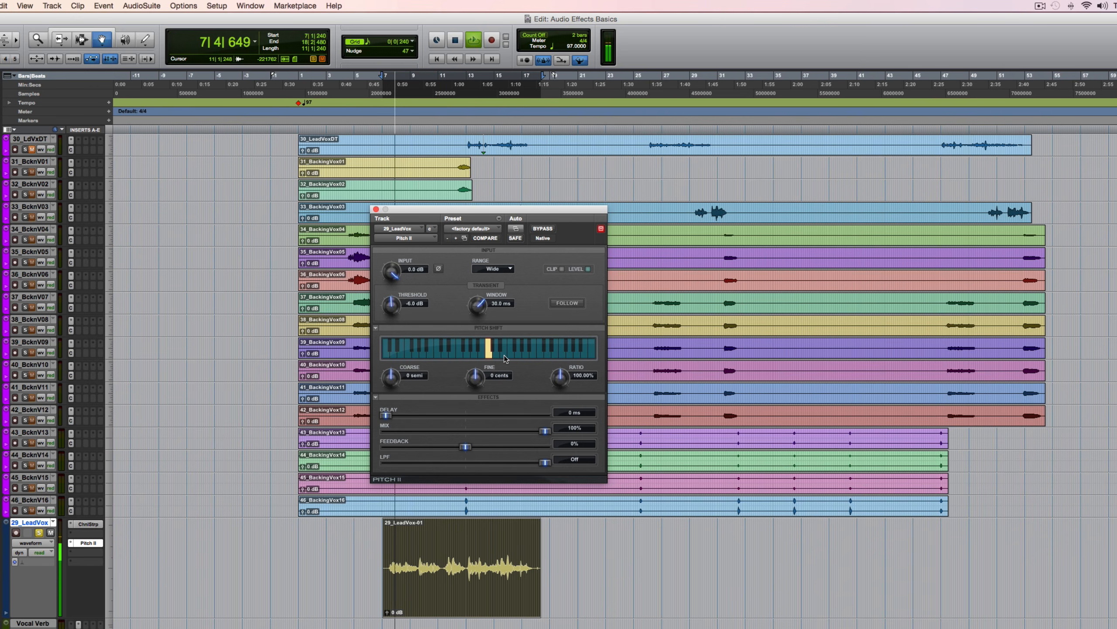
{"action": "left_click", "coordinate": [505, 354]}
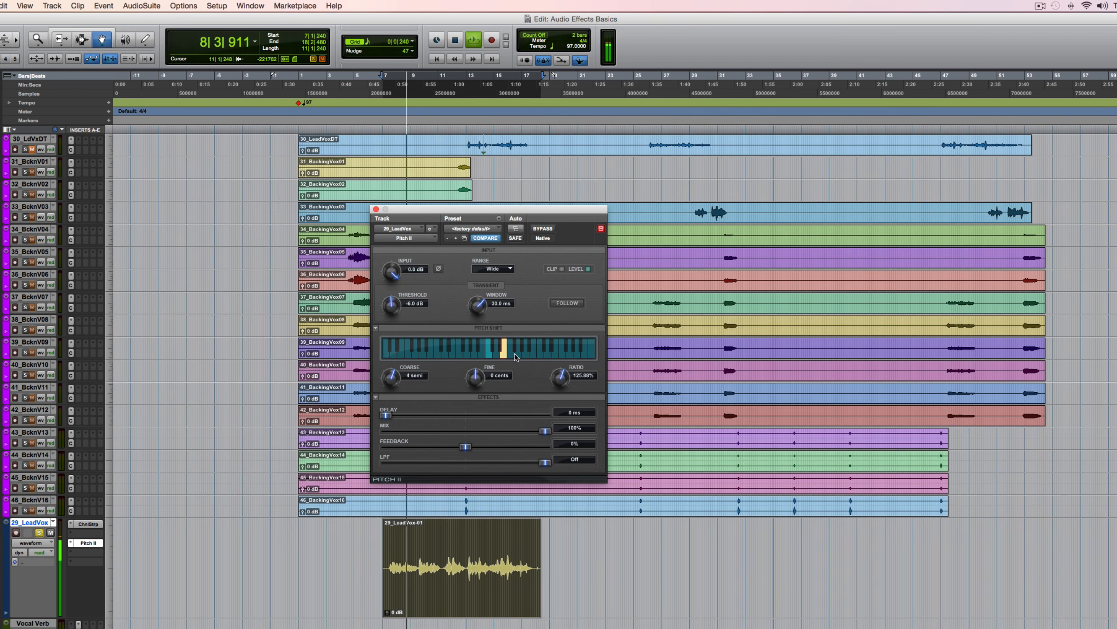
{"action": "left_click", "coordinate": [518, 353]}
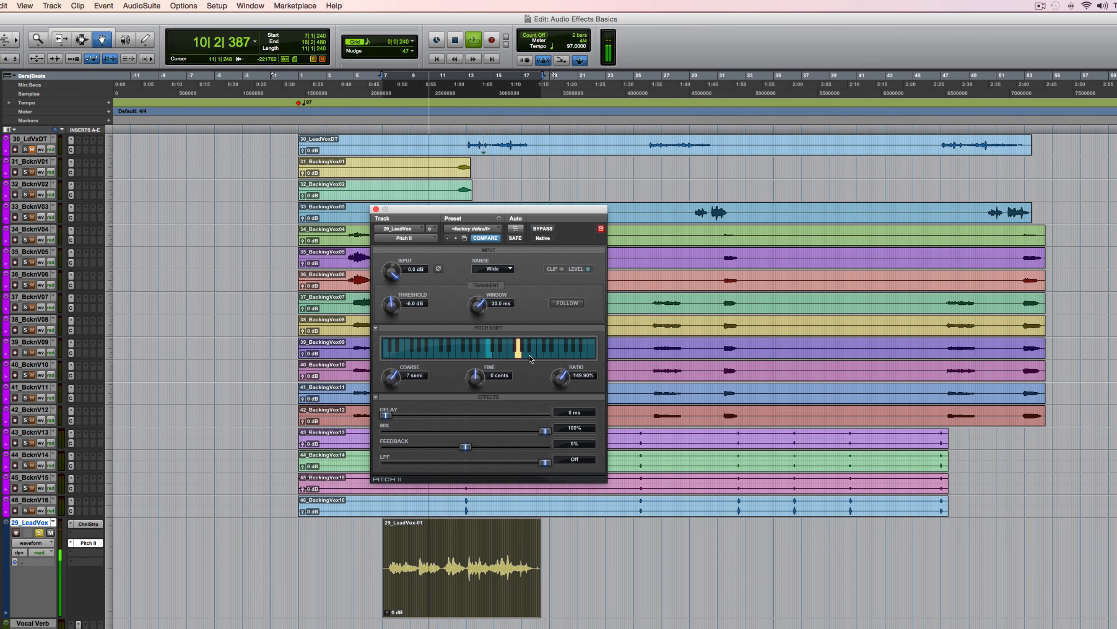
{"action": "left_click", "coordinate": [473, 353]}
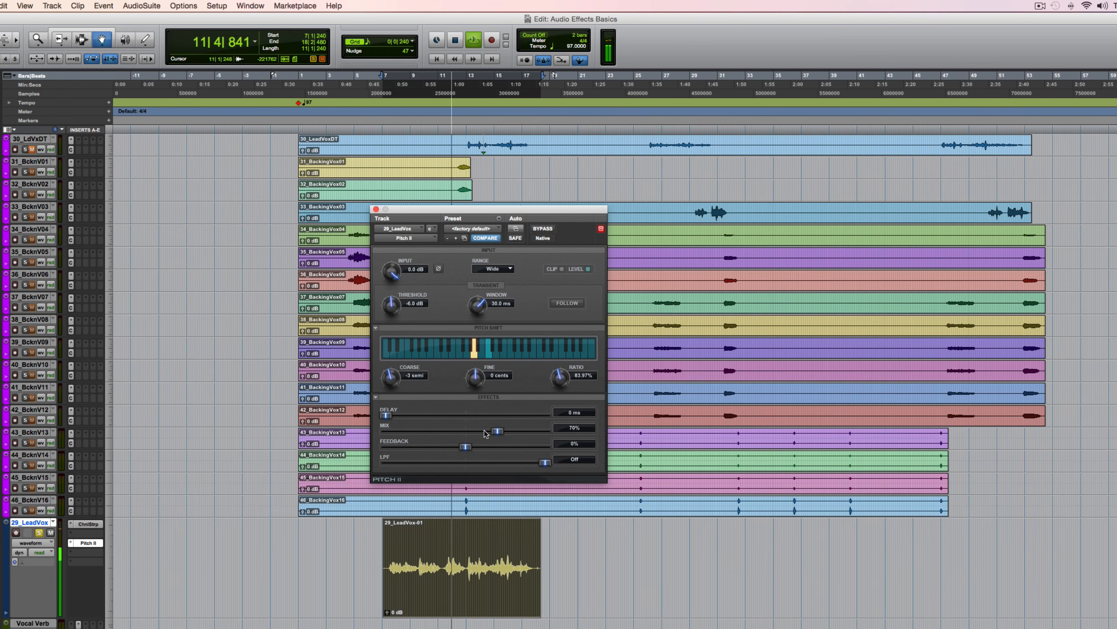
- Lower the Pitch II mix to about 35%, unsolo 29_LeadVox, return the mix to 100%, and stop playback
{"action": "left_click_drag", "start_coordinate": [546, 433], "coordinate": [442, 434]}
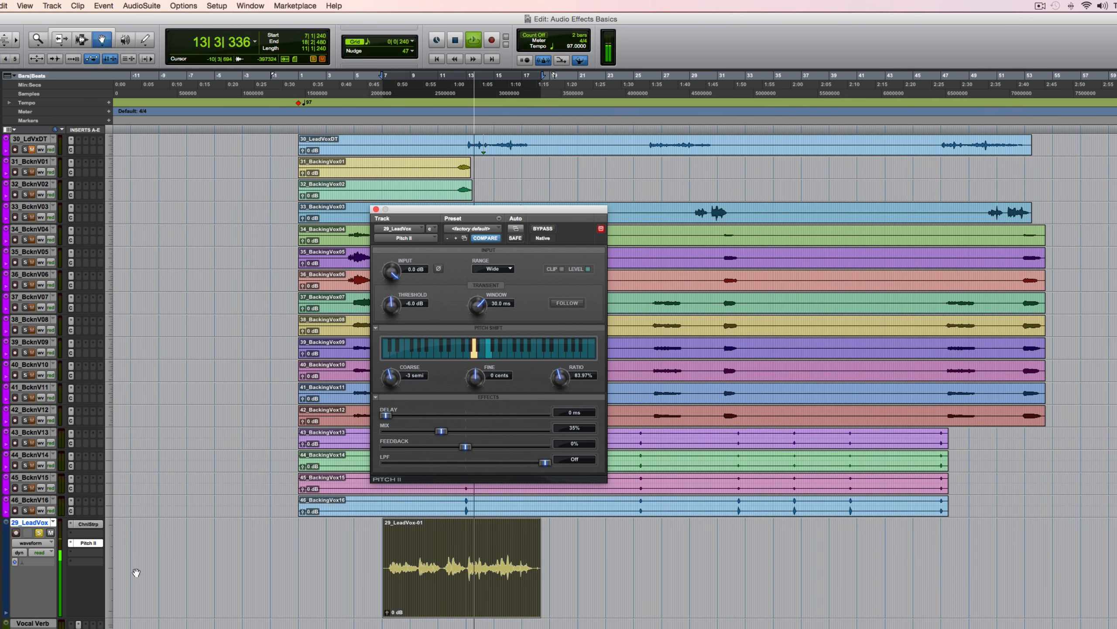
{"action": "left_click", "coordinate": [39, 533]}
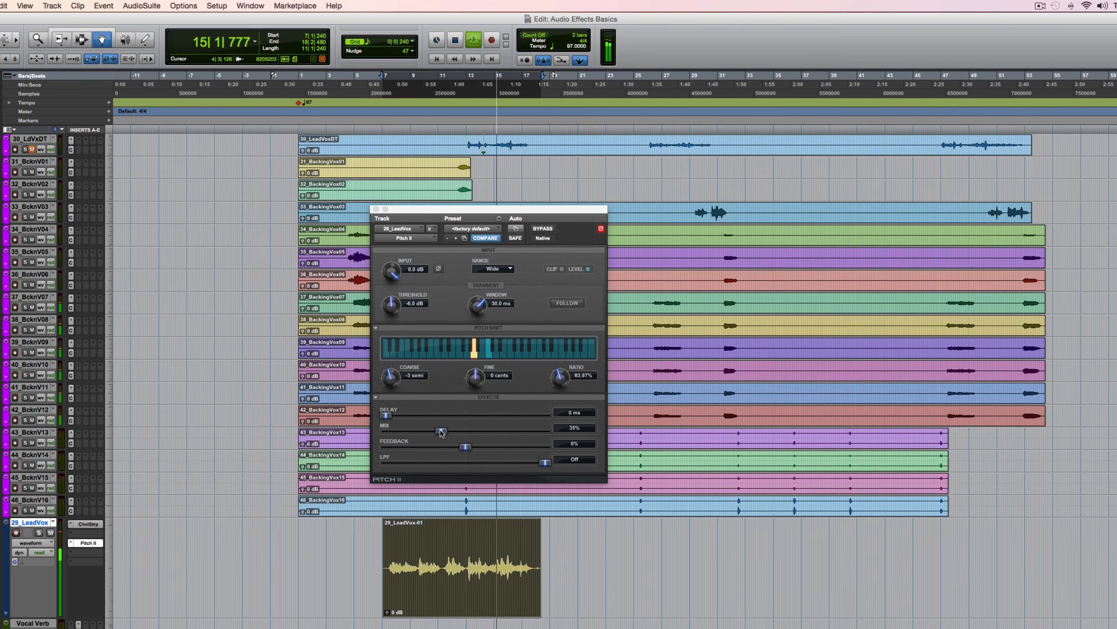
{"action": "left_click_drag", "start_coordinate": [441, 431], "coordinate": [553, 433]}
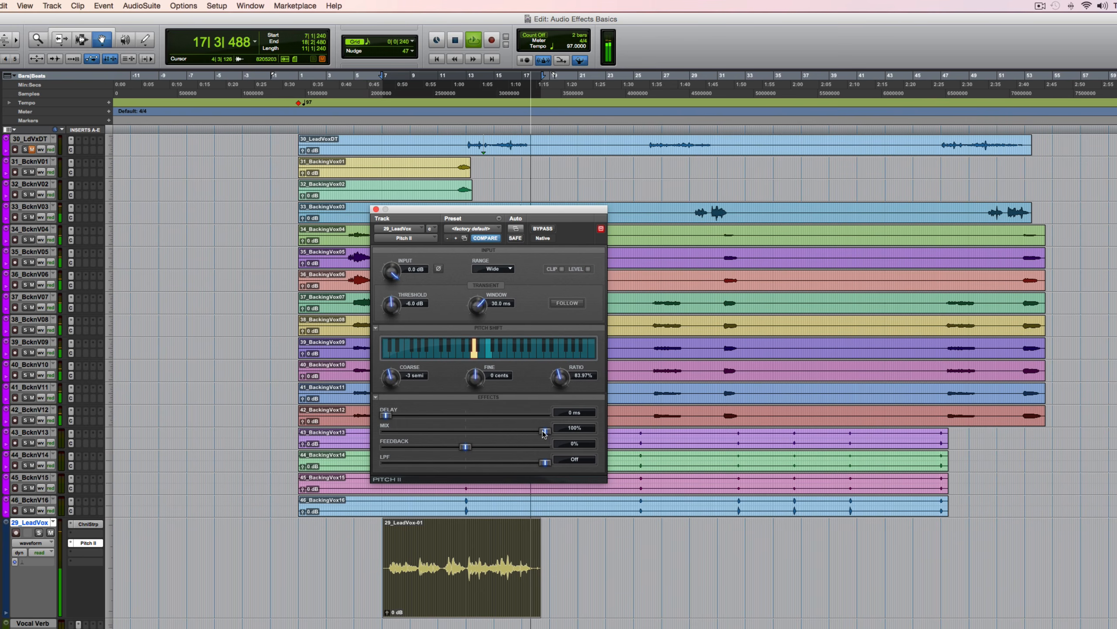
{"action": "key", "text": "space"}
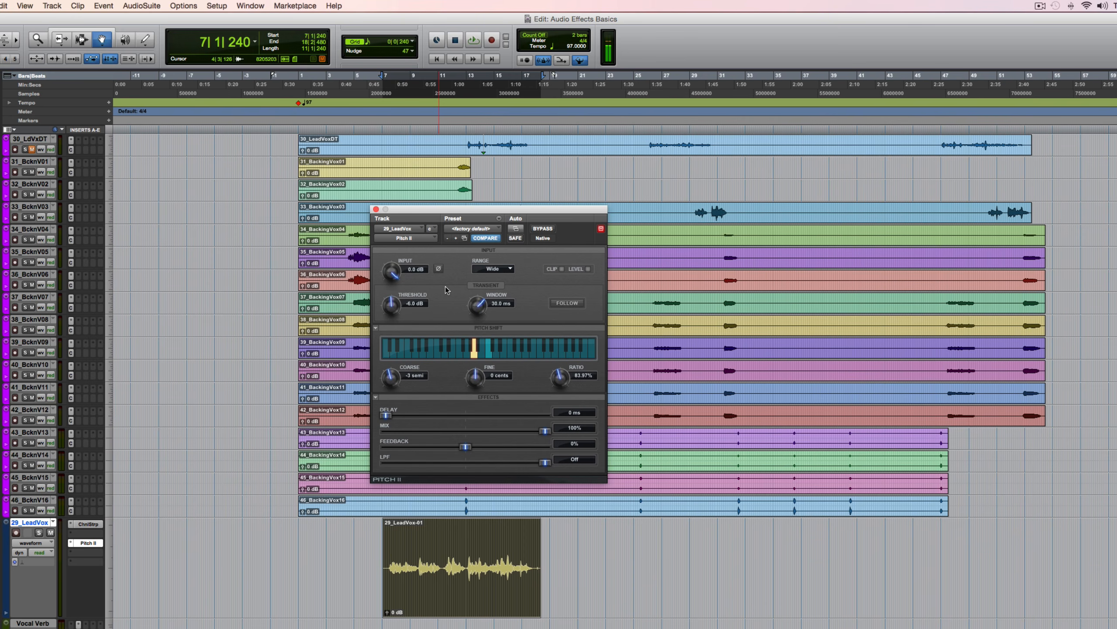
- Reset the Pitch II shift to 0 semitones, replace the plug-in with mono Melodyne, and dismiss its welcome window
{"action": "left_click", "coordinate": [489, 355]}
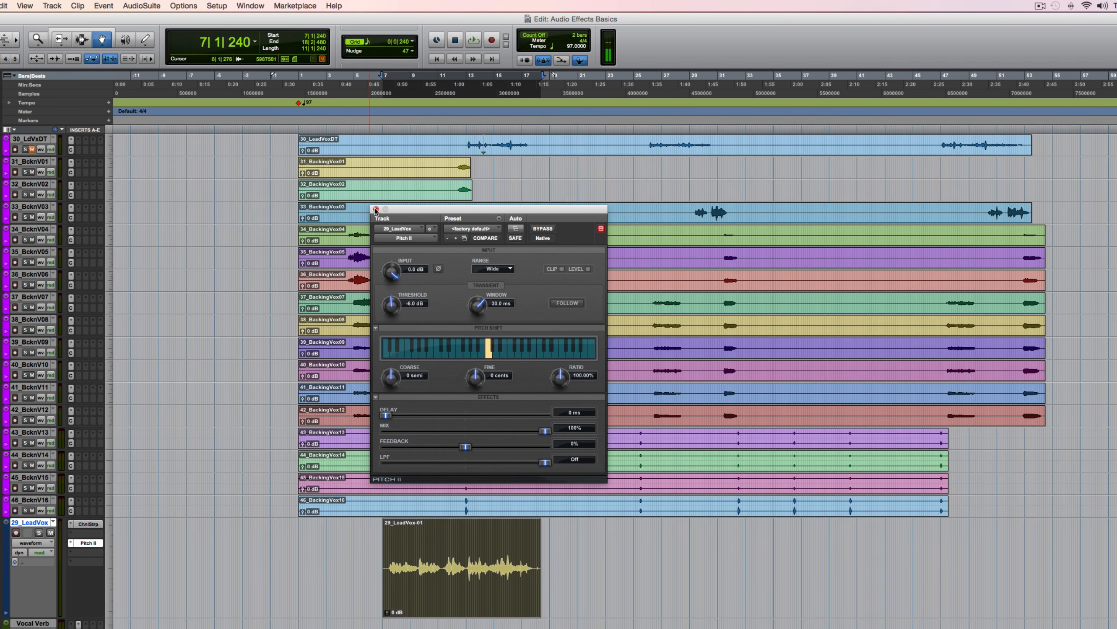
{"action": "left_click", "coordinate": [404, 238]}
{"action": "mouse_move", "coordinate": [426, 240]}
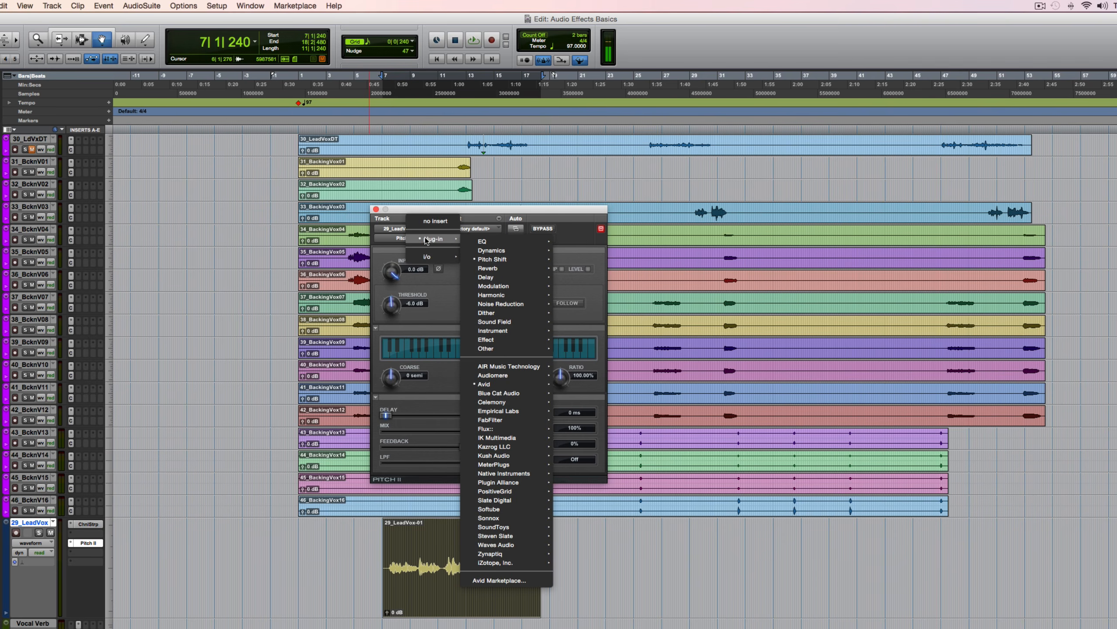
{"action": "mouse_move", "coordinate": [550, 351]}
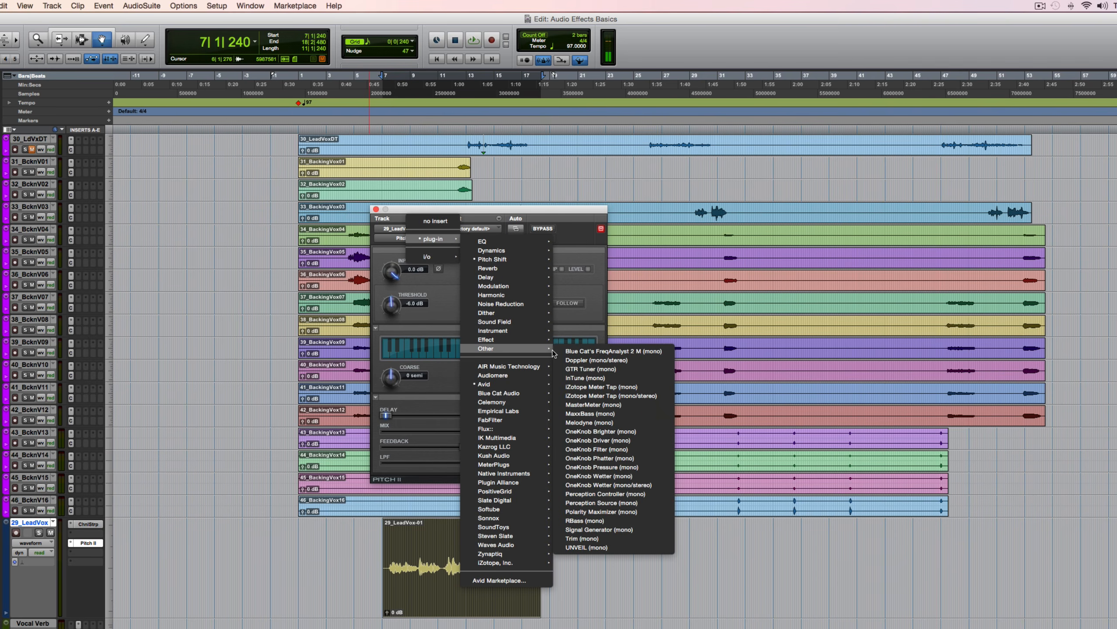
{"action": "left_click", "coordinate": [601, 423]}
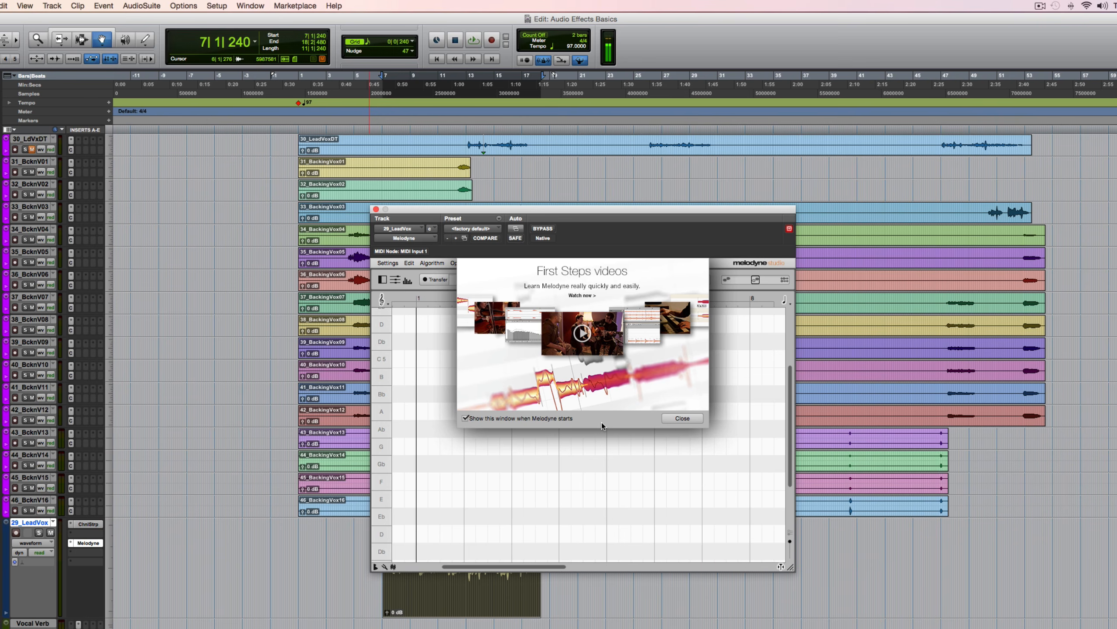
{"action": "left_click", "coordinate": [682, 418]}
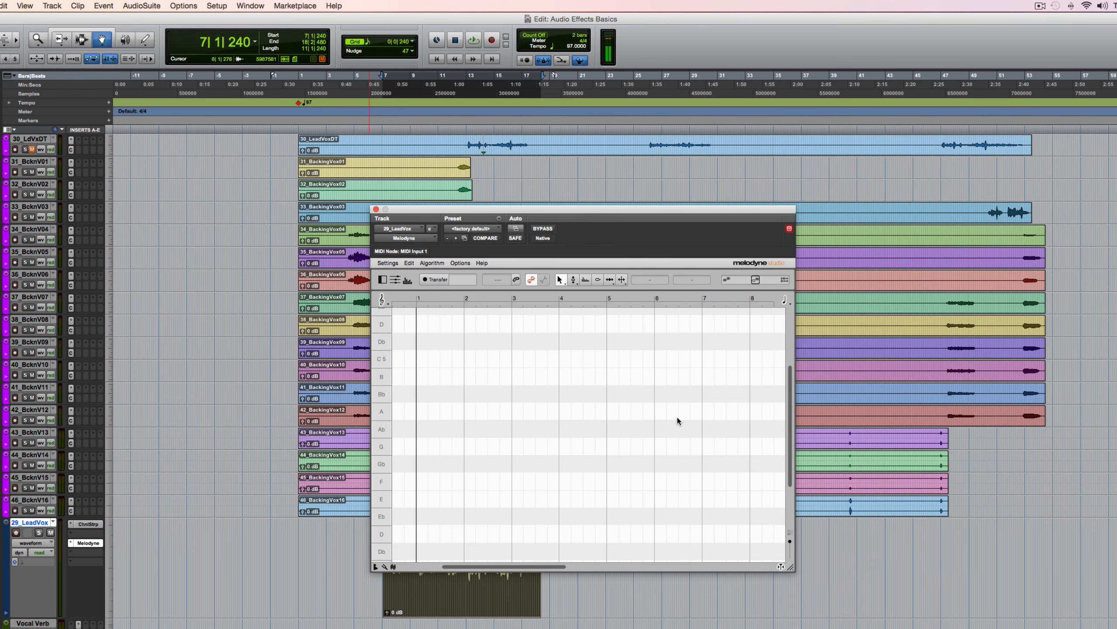
- Transfer the selected lead vocal passage into Melodyne by playing it through the armed plug-in
{"action": "left_click", "coordinate": [436, 282]}
{"action": "key", "text": "space"}
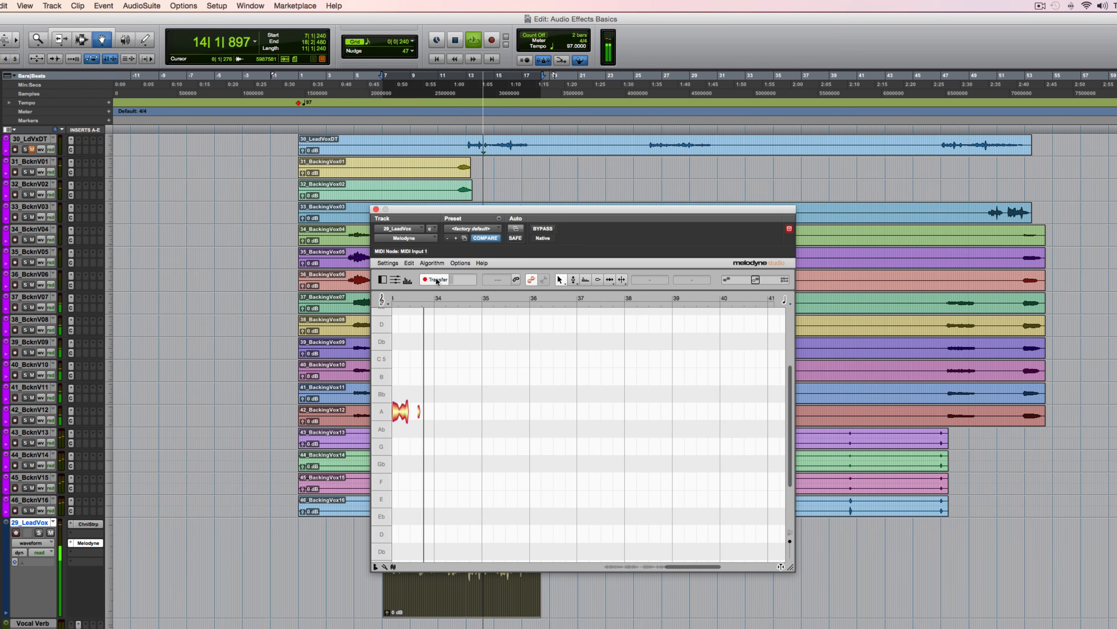
{"action": "left_click", "coordinate": [436, 279]}
{"action": "key", "text": "space"}
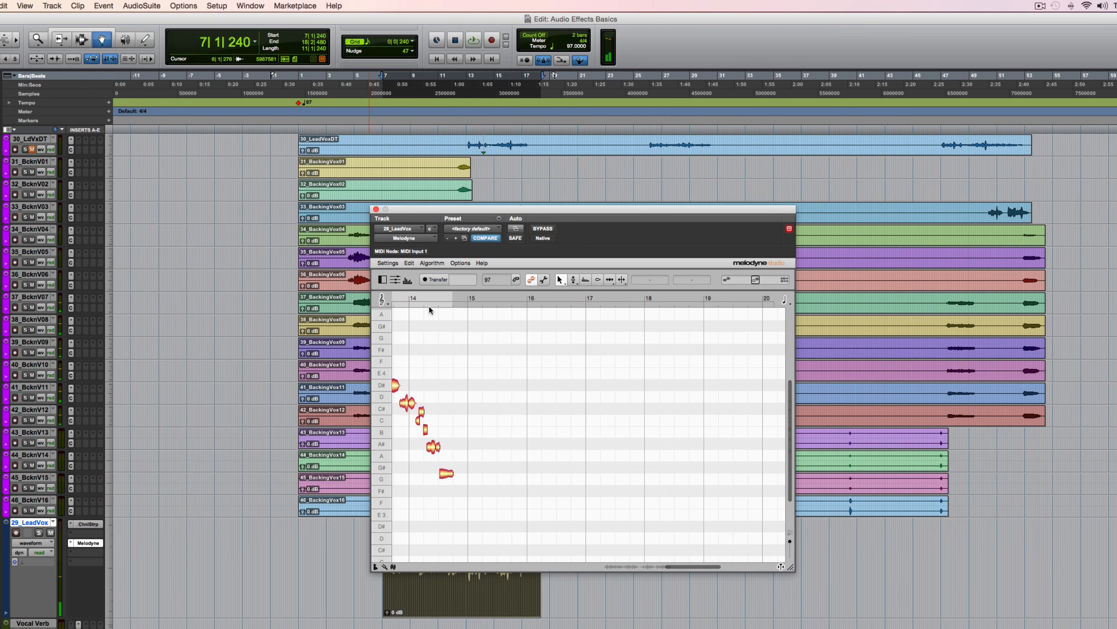
- Raise the C# note just before bar 8 to E4 in Melodyne and audition the change
{"action": "left_click_drag", "start_coordinate": [690, 565], "coordinate": [601, 568]}
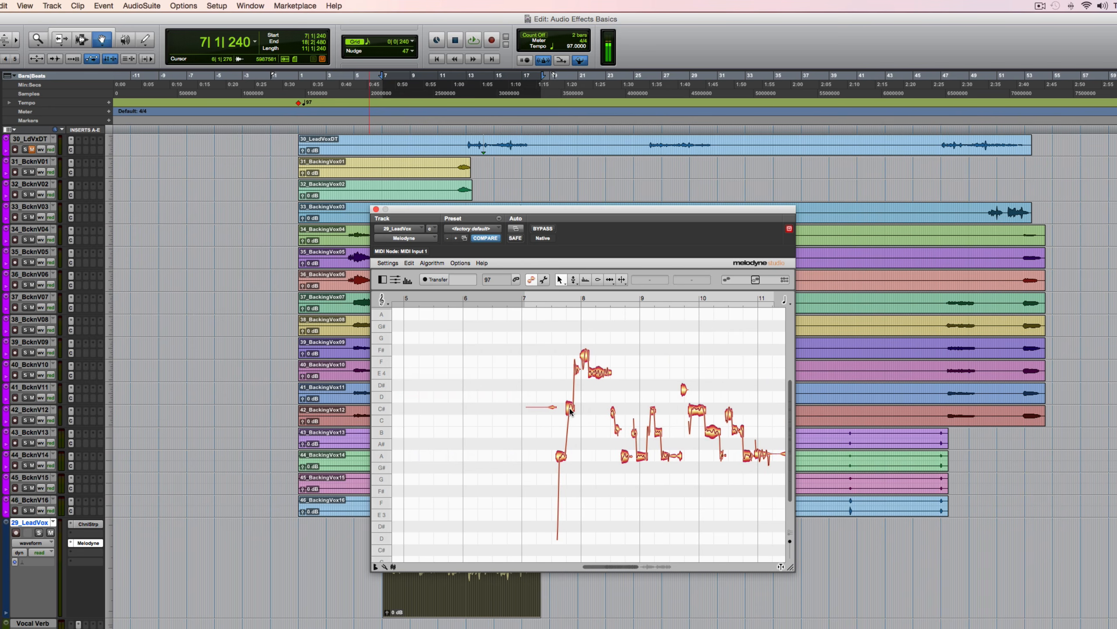
{"action": "left_click_drag", "start_coordinate": [570, 410], "coordinate": [581, 383]}
{"action": "key", "text": "space"}
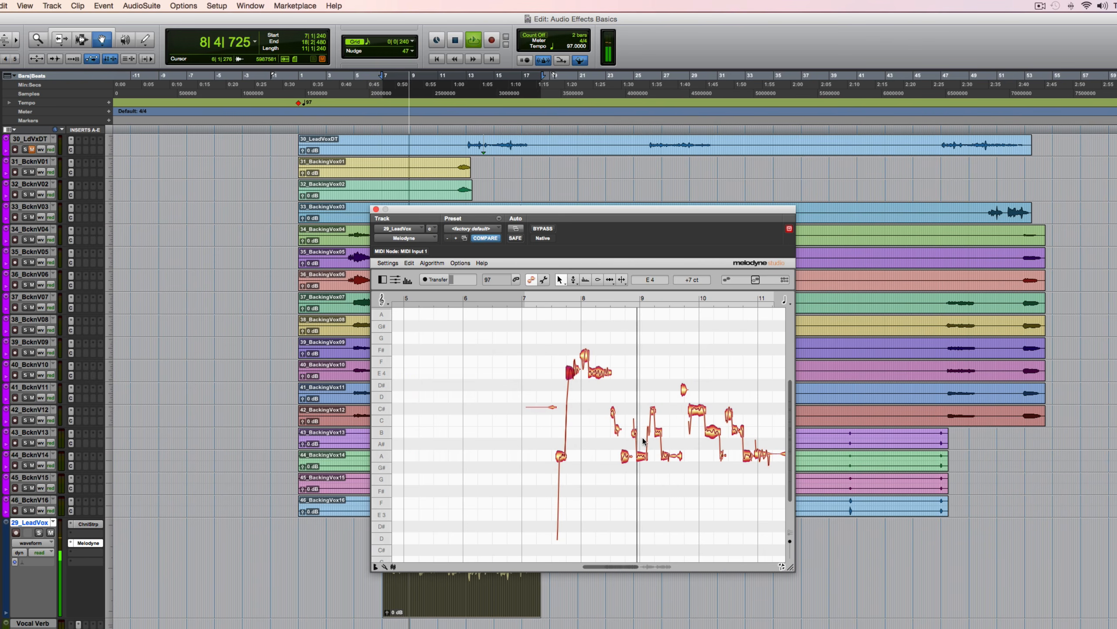
{"action": "key", "text": "space"}
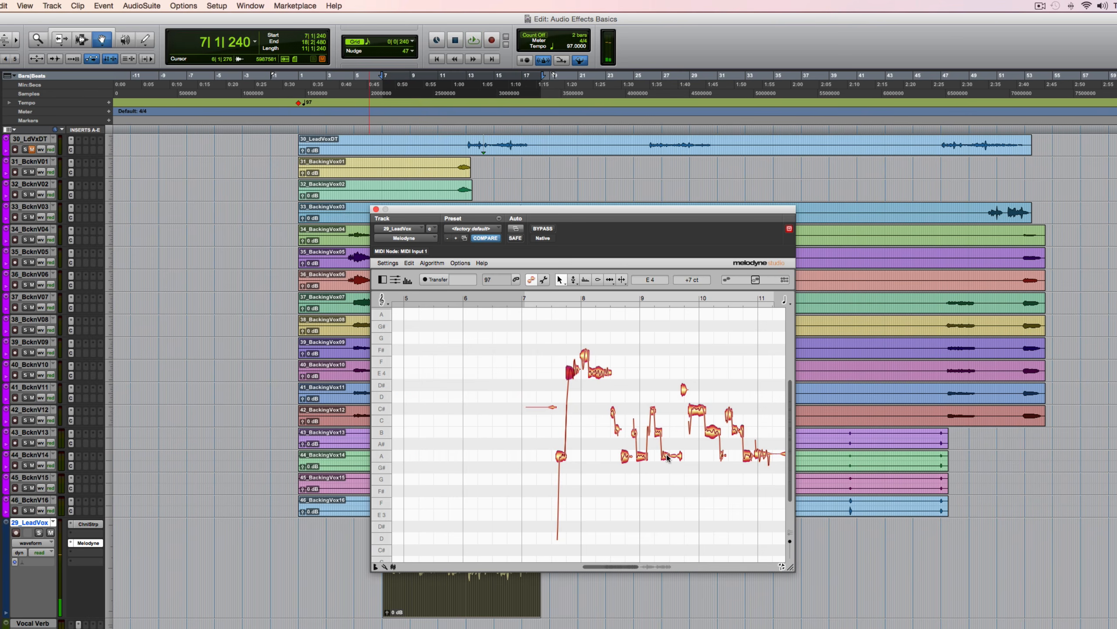
- Raise the long A note after bar 9 to F4 in Melodyne and audition the altered melody
{"action": "left_click", "coordinate": [665, 454]}
{"action": "left_click_drag", "start_coordinate": [665, 455], "coordinate": [668, 387]}
{"action": "left_click_drag", "start_coordinate": [666, 456], "coordinate": [679, 371]}
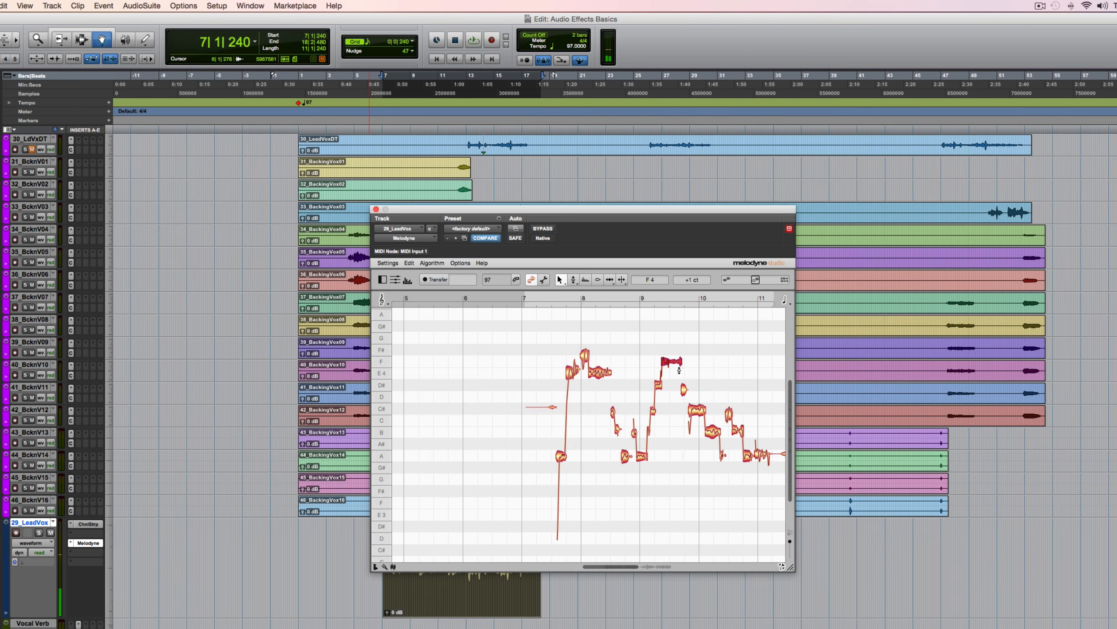
{"action": "key", "text": "space"}
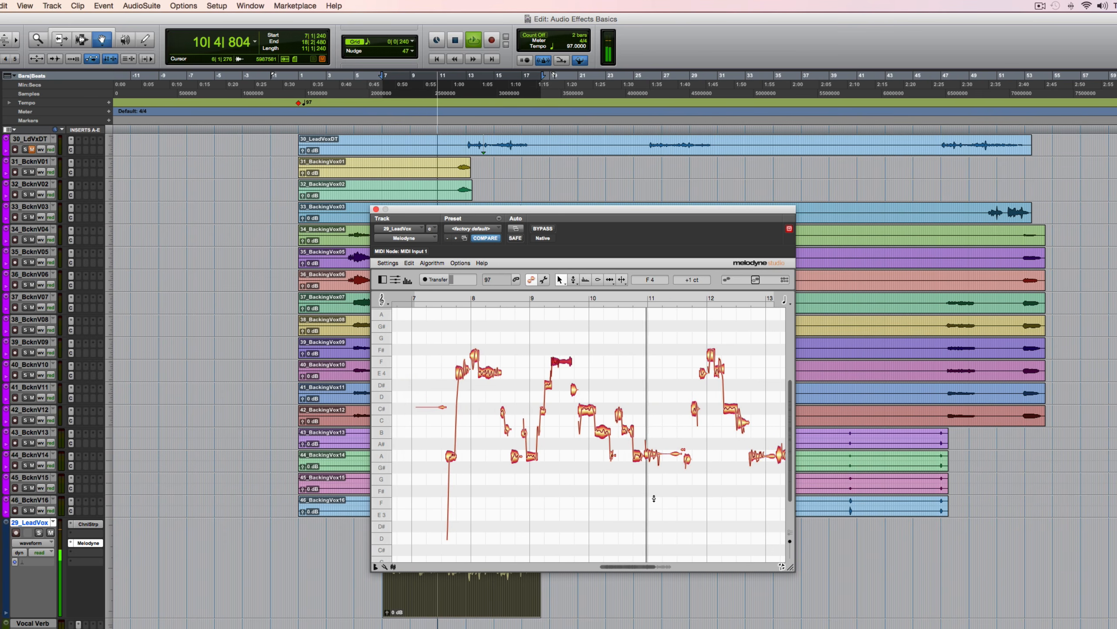
{"action": "key", "text": "space"}
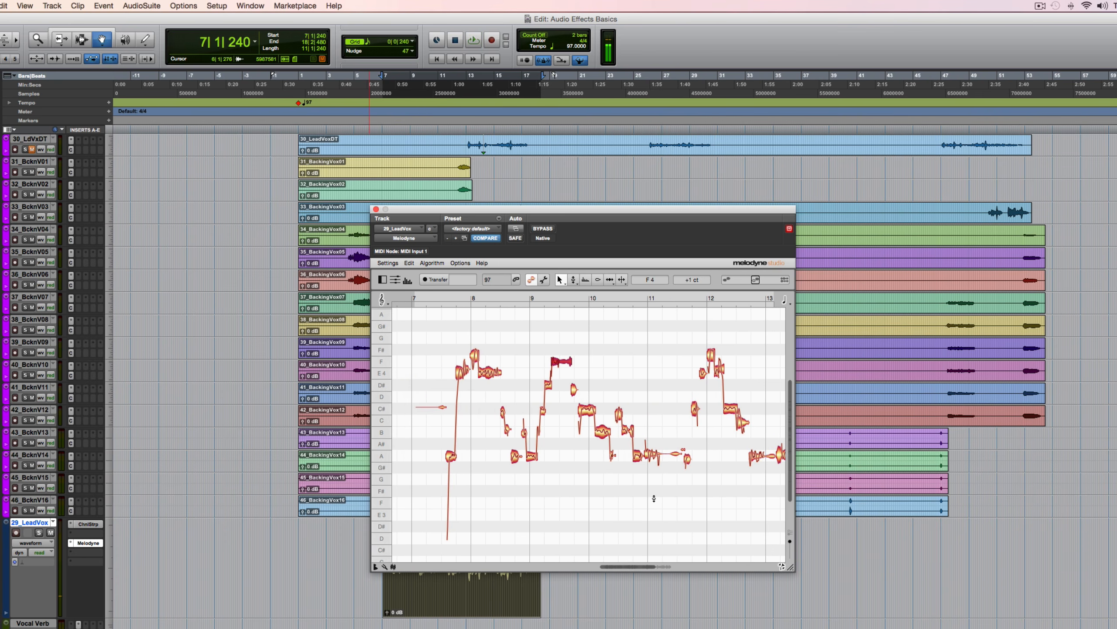